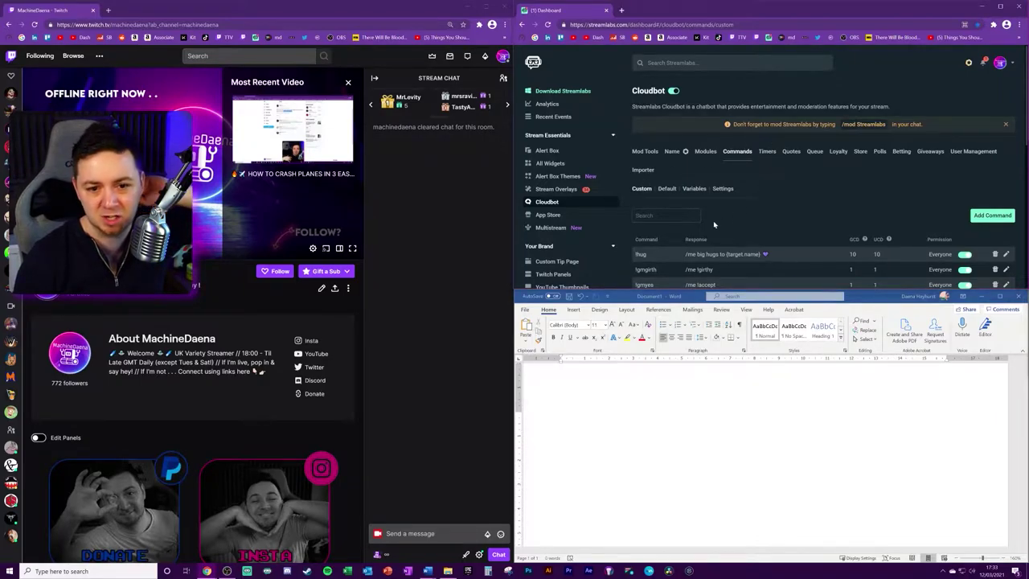
Step: Scroll through the Cloudbot Variables list to review the available chat variables
left_click(695, 188)
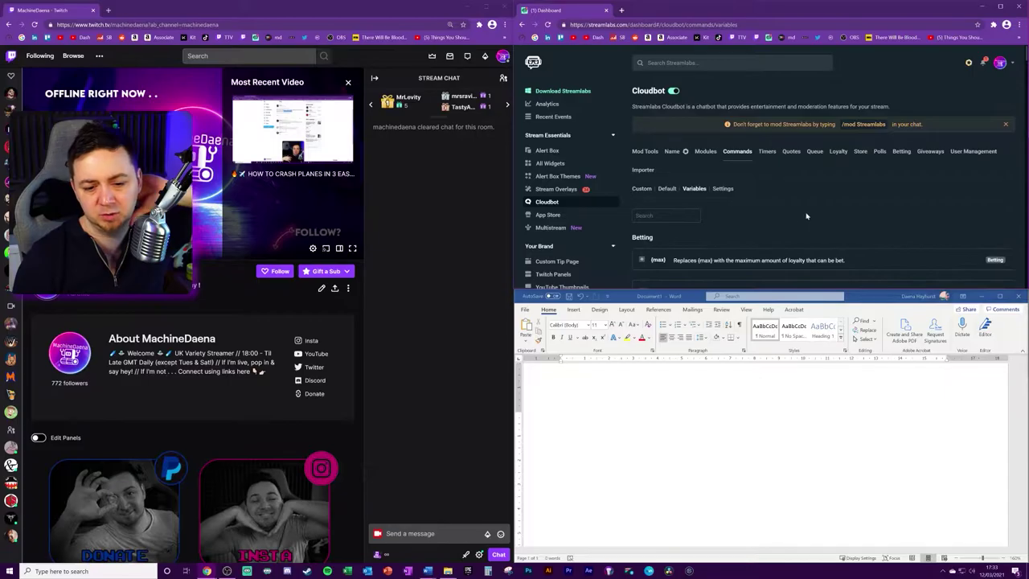
scroll(807, 215, "down", 10)
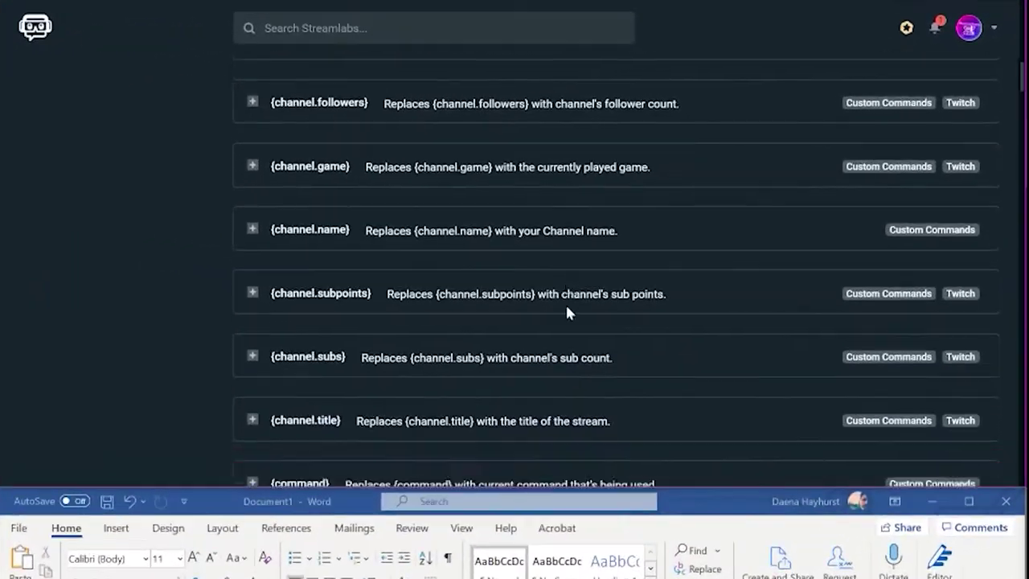
scroll(567, 312, "down", 10)
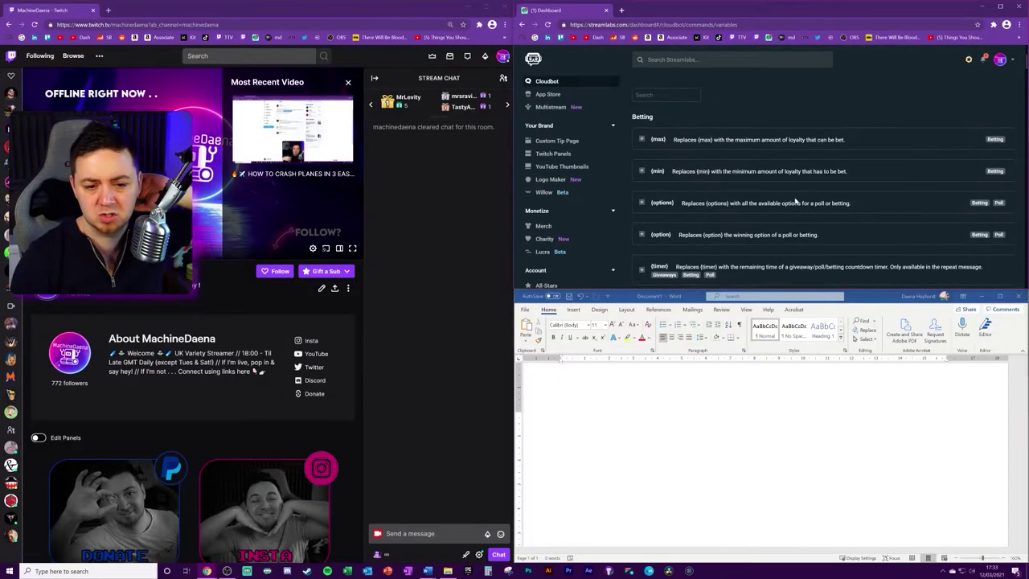
scroll(796, 203, "up", 10)
Step: Return to the Custom commands list and highlight 'me' in the !hug response
left_click(636, 190)
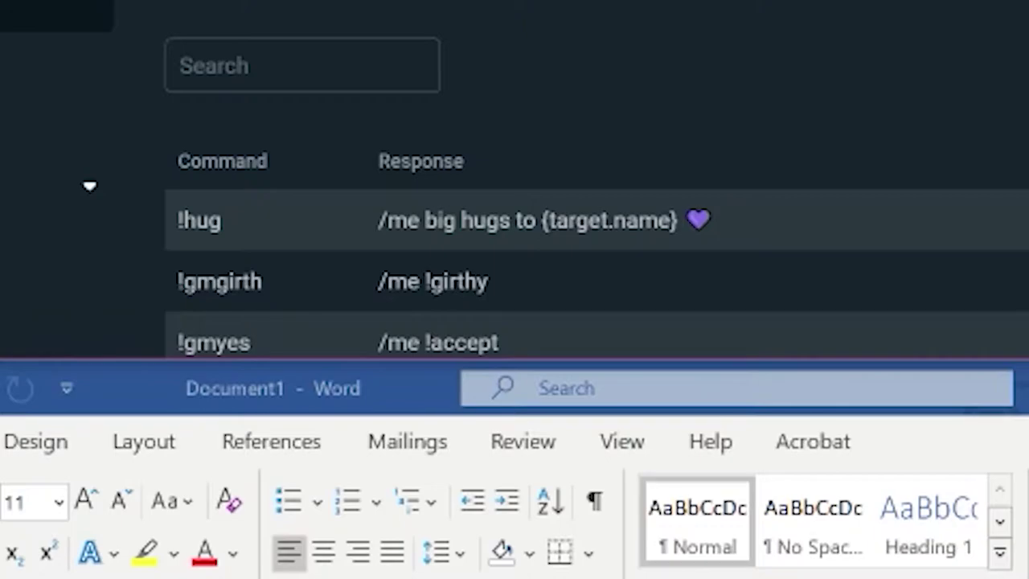
double_click(399, 220)
left_click(461, 218)
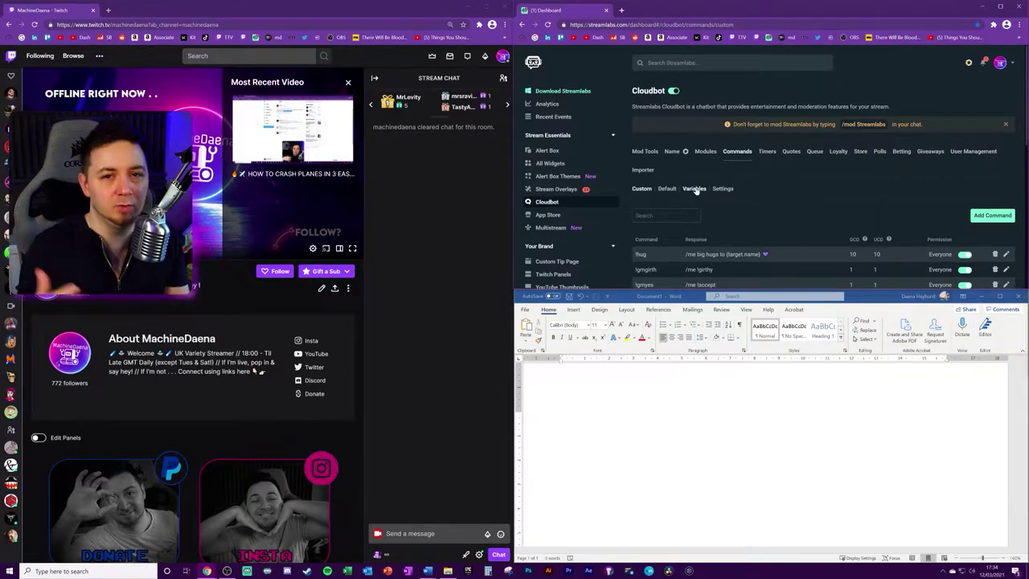
Step: Give the blank Word document focus so you can write in it
left_click(560, 416)
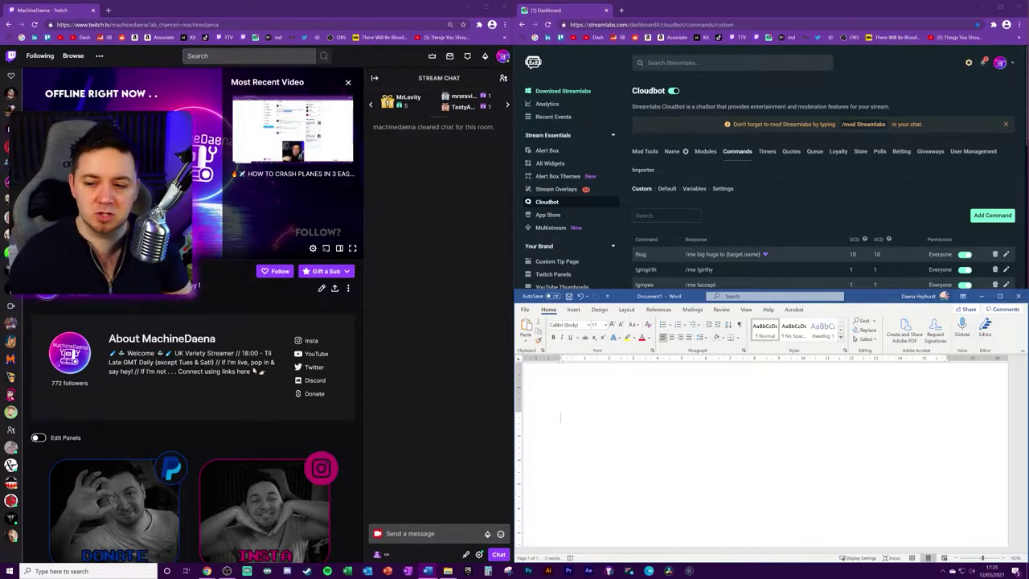
type("!soraid")
key("Return")
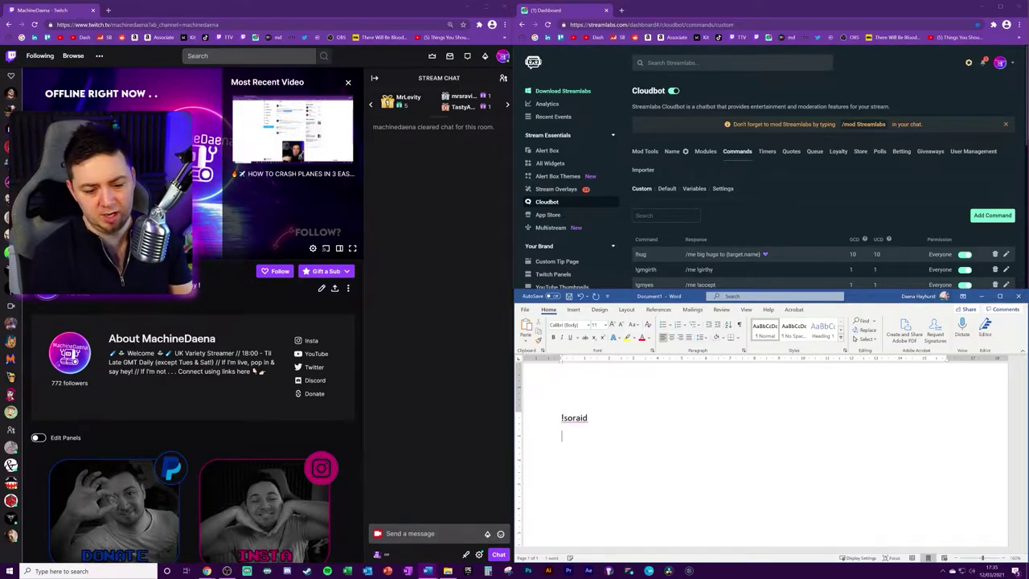
type("!soaffiliate")
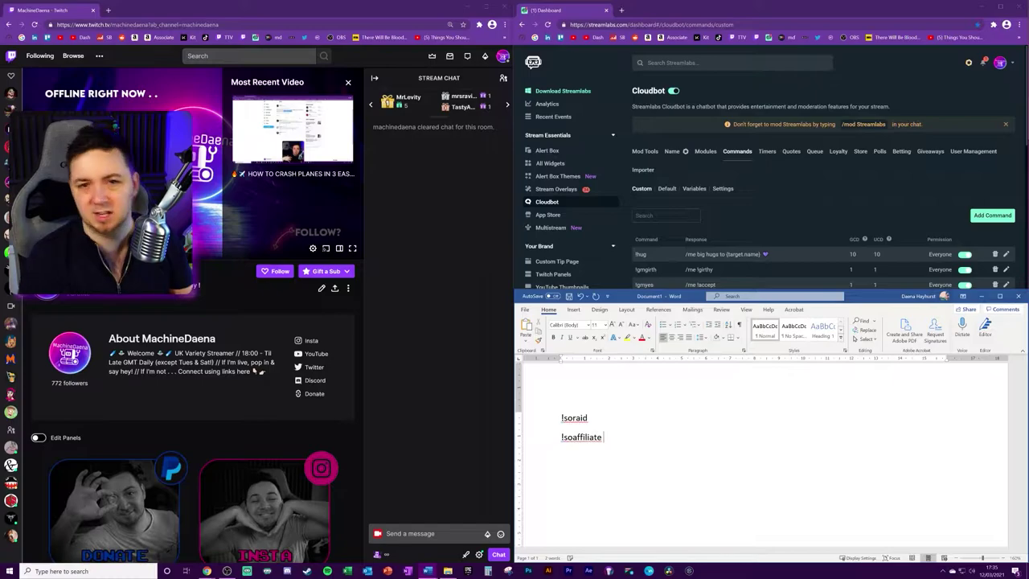
key("Return")
type("/me Check out {target.name} at {target.url}, they were playing {target.game}")
key("Return")
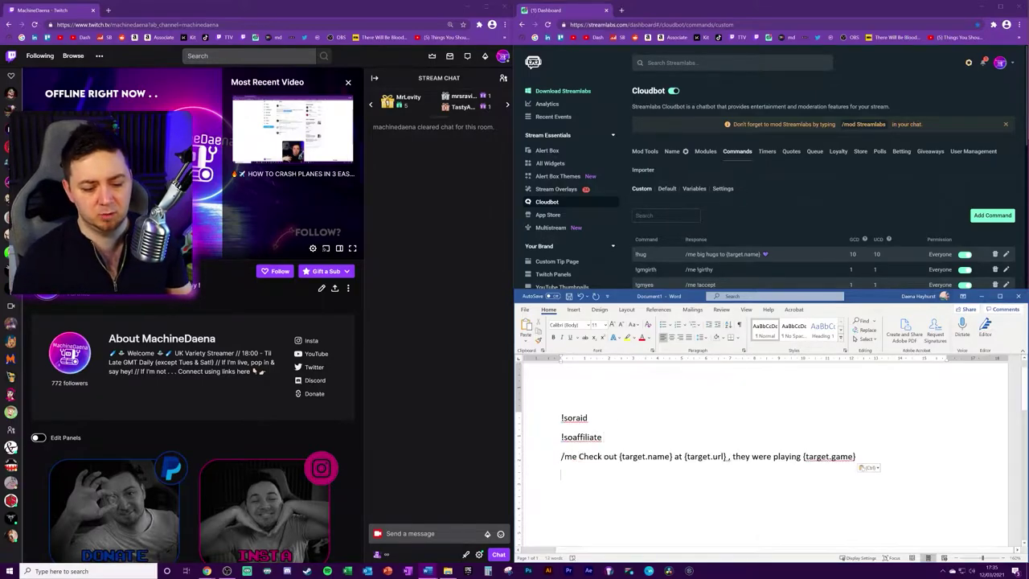
left_click_drag(674, 456, 560, 457)
left_click(563, 475)
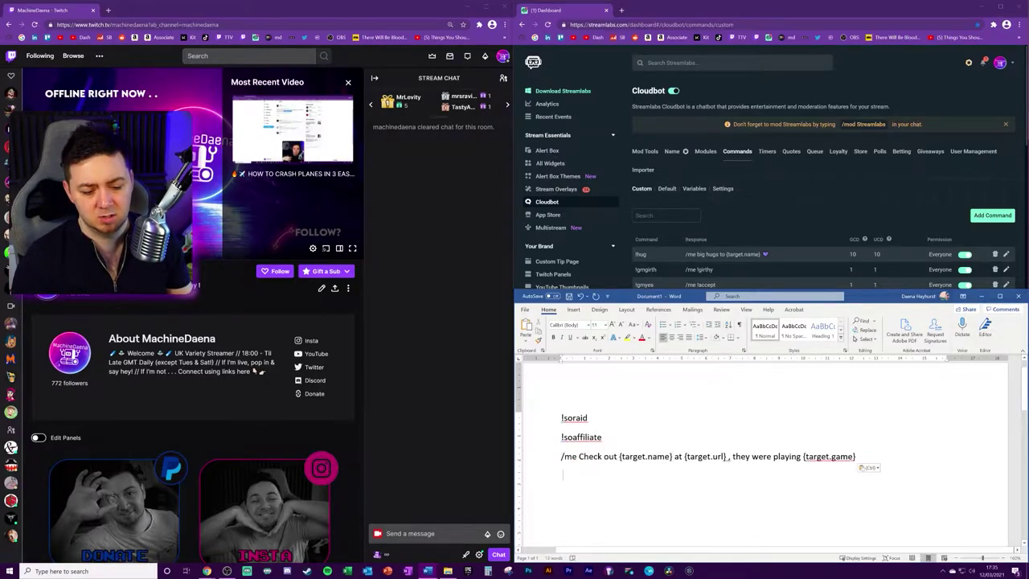
type("@ma")
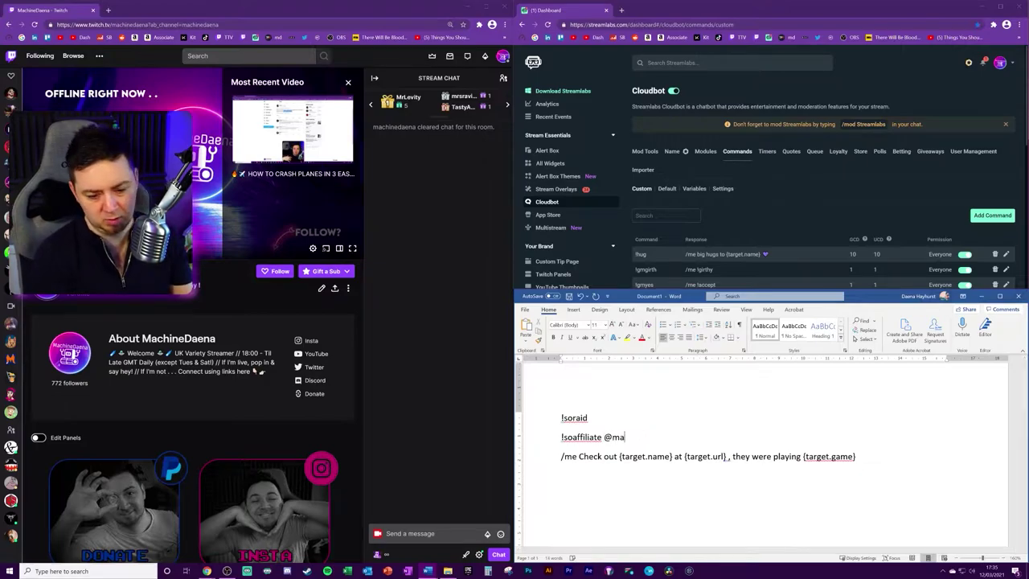
type("gical")
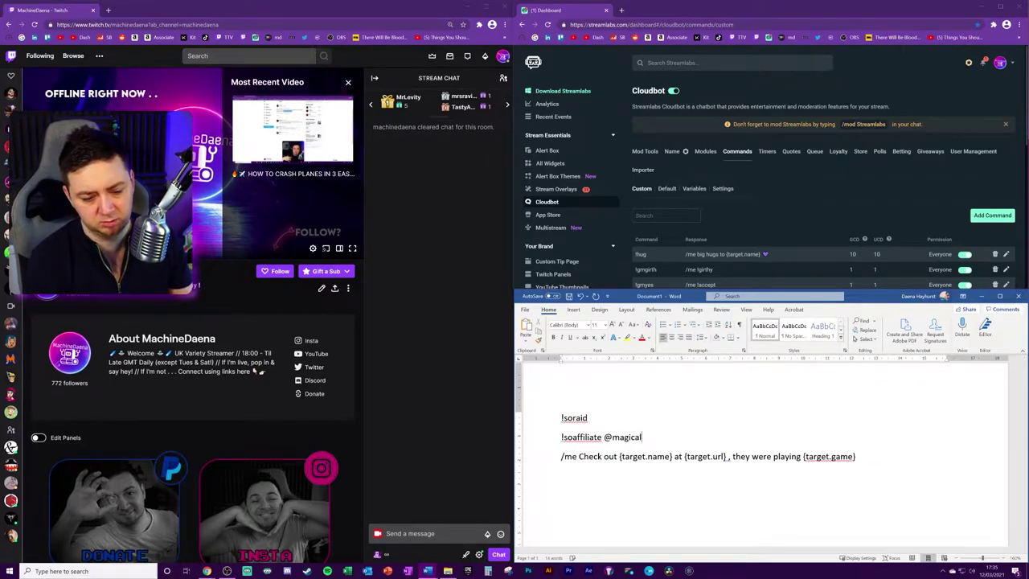
type("gems")
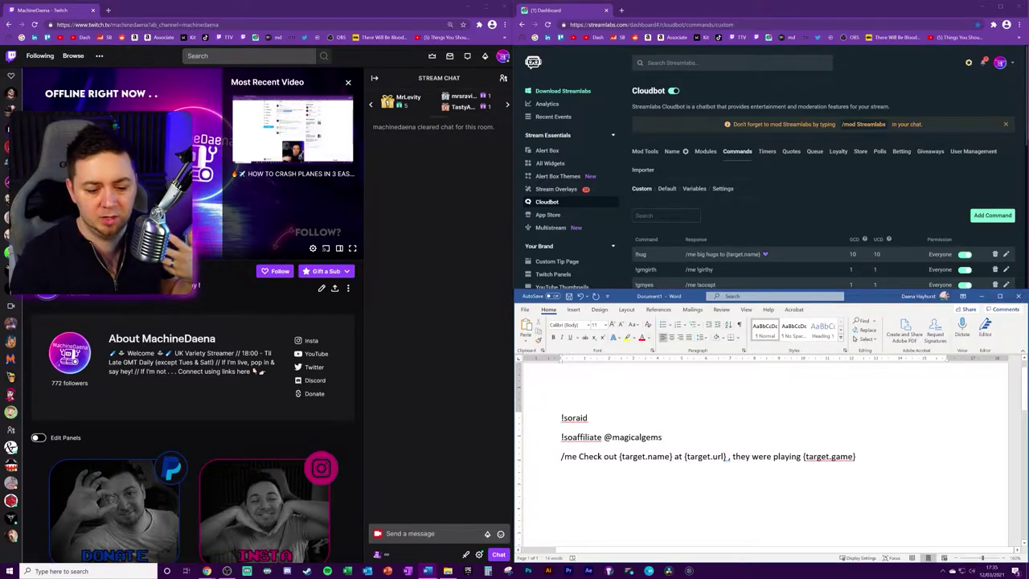
Step: Point out {target.url} and {target.game}, then append 'congrats on affiliate! Look forward to ALL OF THAT JUICEY MONEY FROM TWITCH!'
left_click_drag(619, 457, 728, 456)
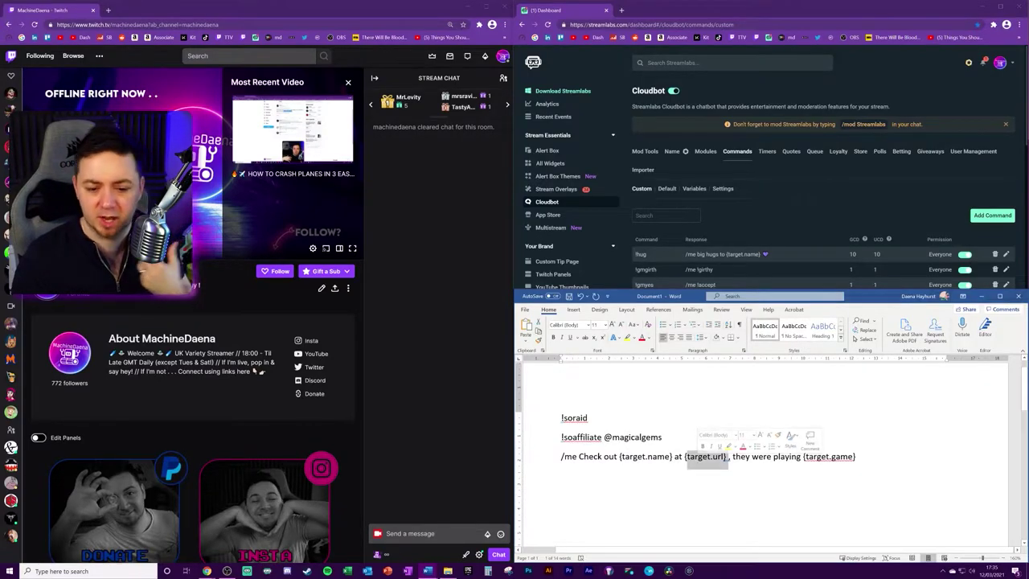
left_click_drag(804, 457, 854, 458)
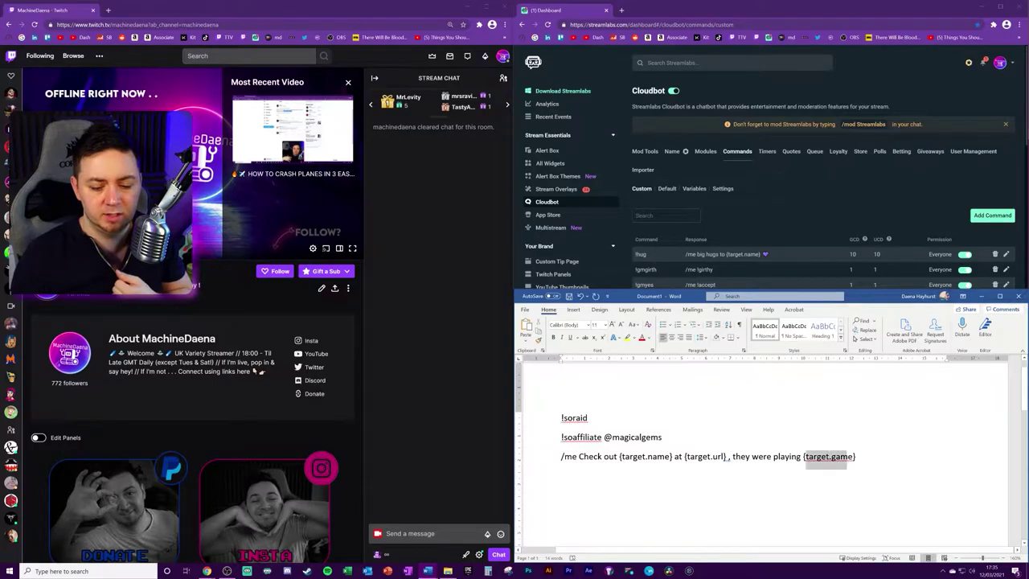
left_click(846, 461)
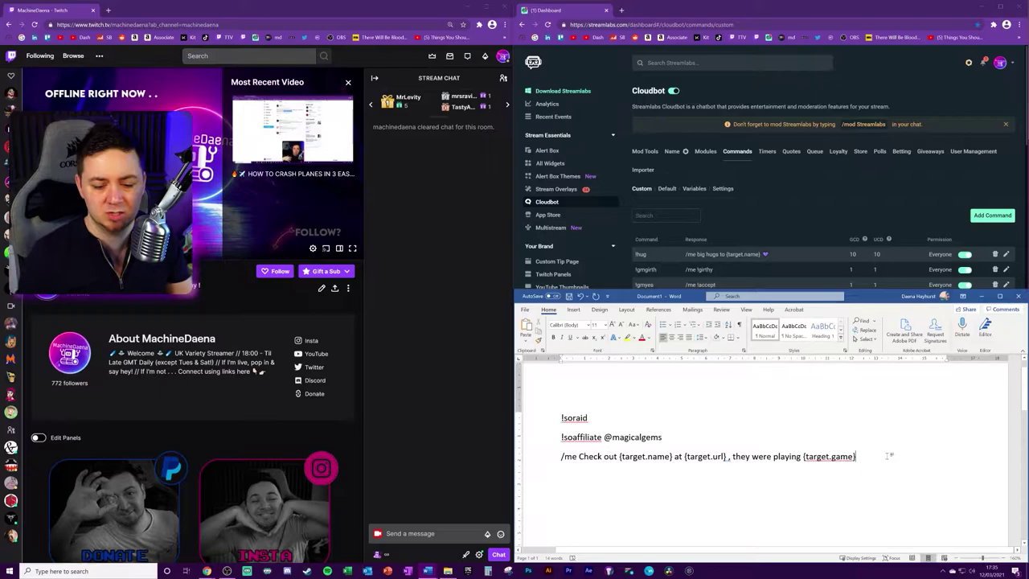
type("congrat")
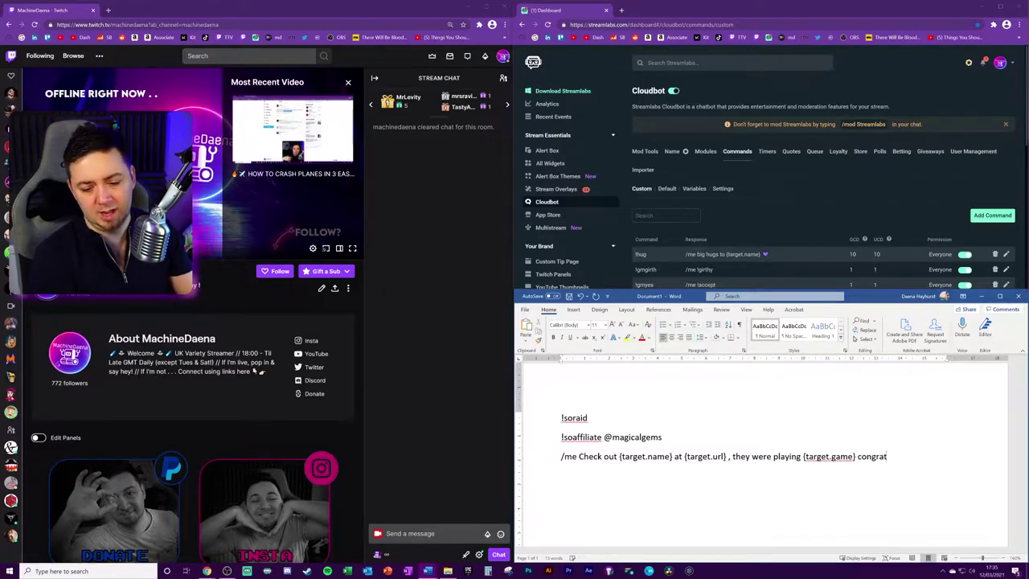
type("s on affiliate! Look forward to")
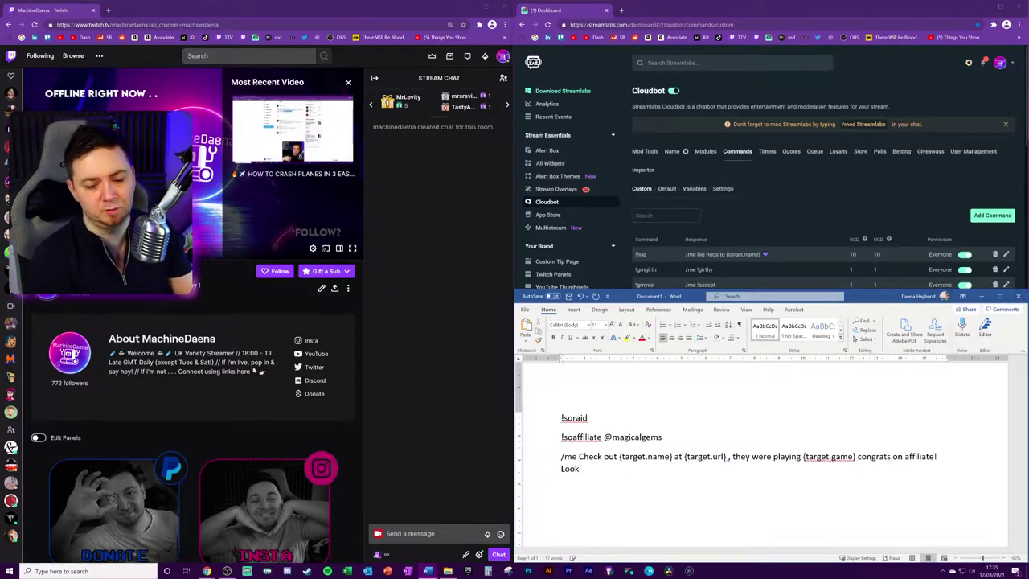
type(" A")
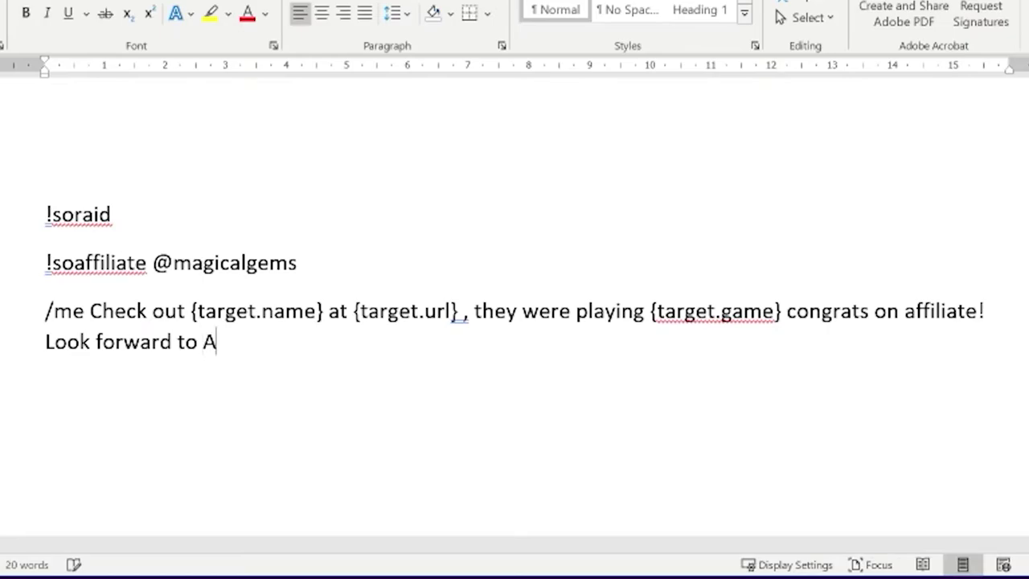
type("LL OF THAT JUICEY MONEYT!")
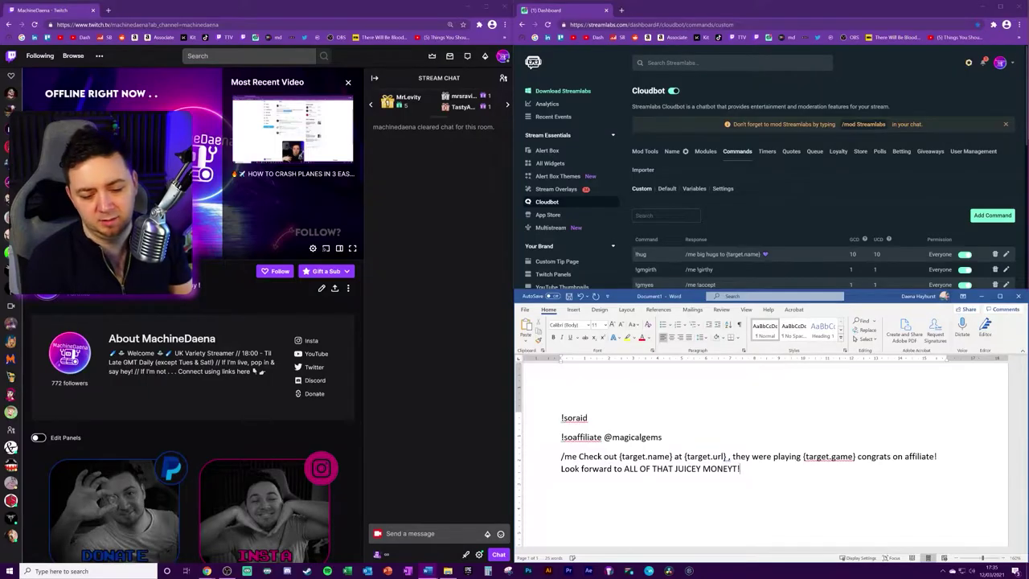
key("BackSpace")
key("BackSpace")
type("FROM TWITCH!")
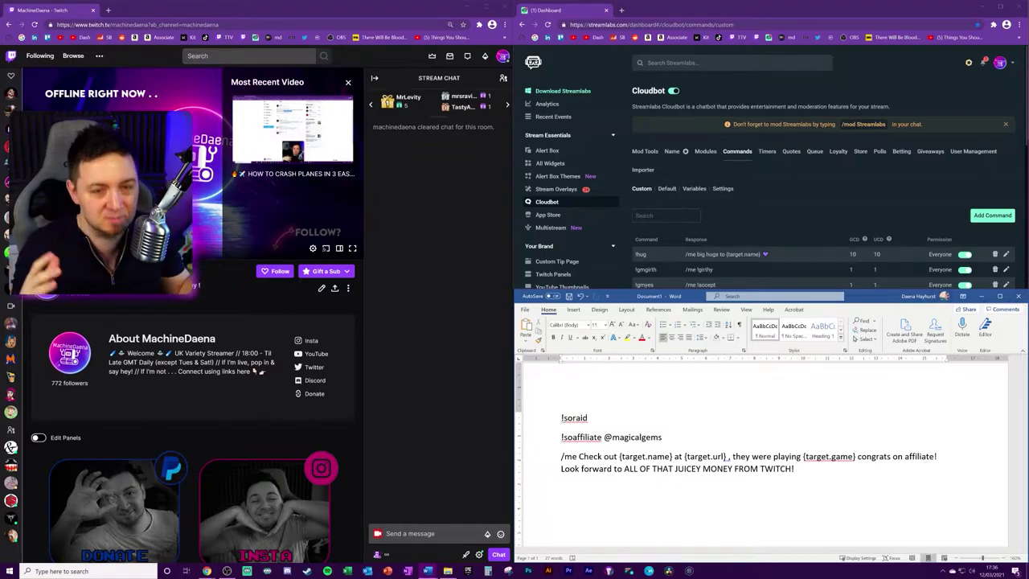
Step: Copy the finished response line, then clear the whole page
triple_click(671, 469)
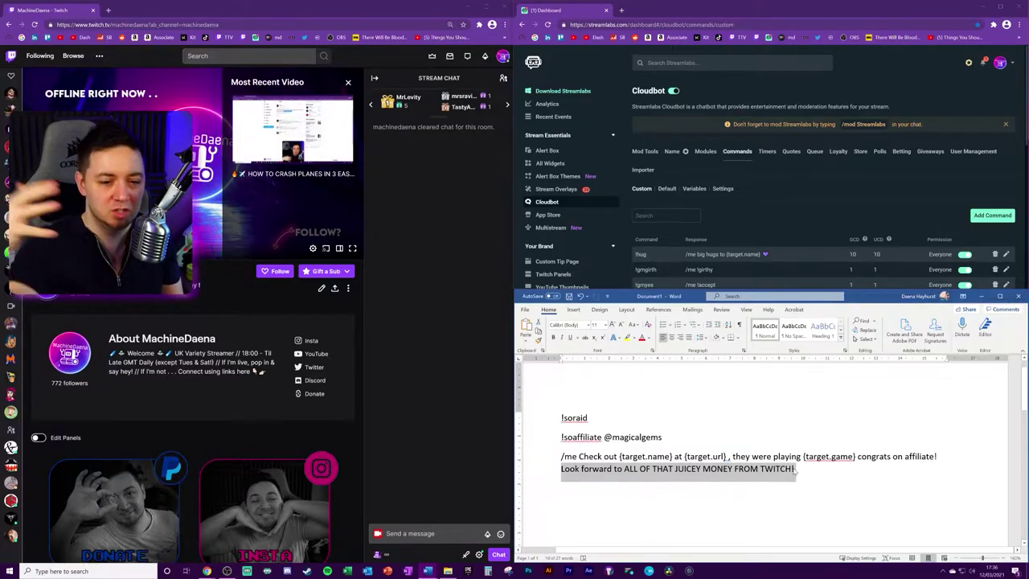
key("ctrl+c")
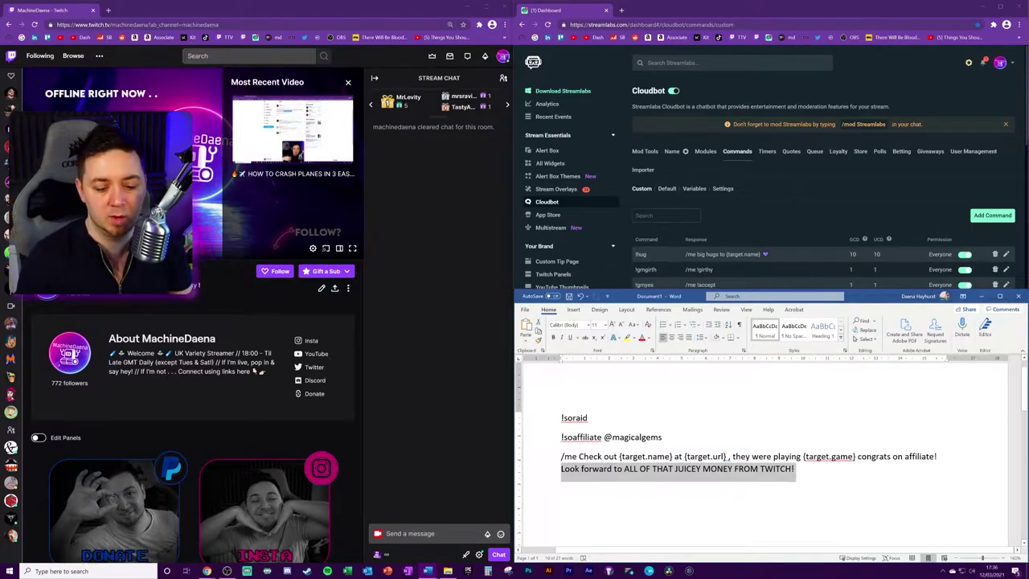
key("ctrl+a")
key("Delete")
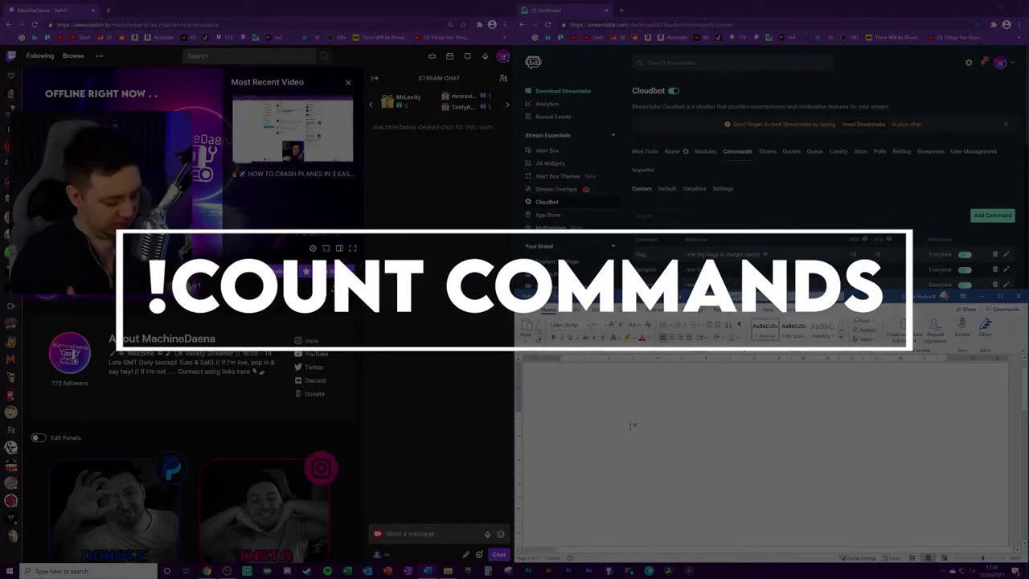
Step: Paste !randomnumber as the command heading on the blank page
key("ctrl+v")
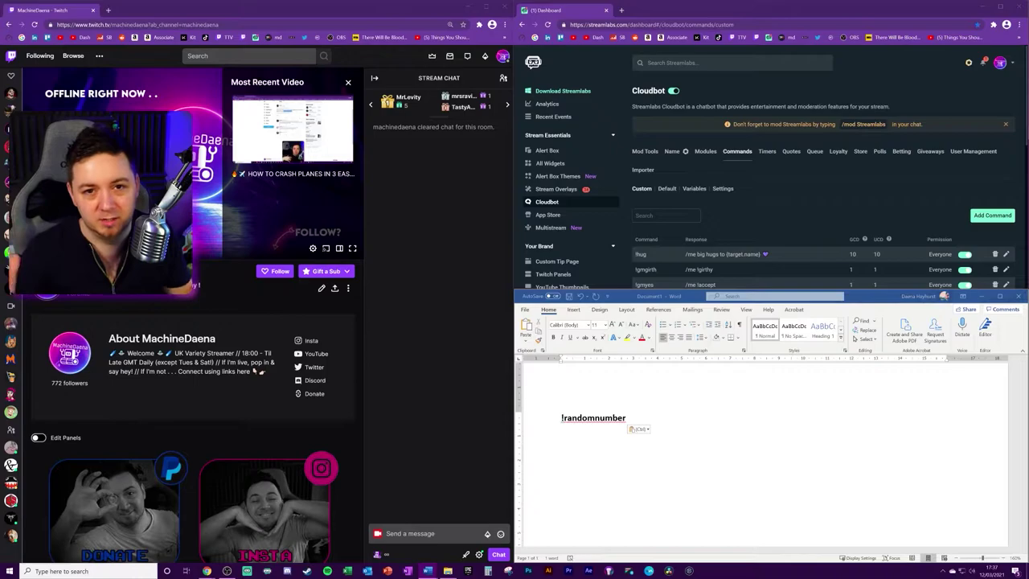
Step: Paste '/me {touser.name} has {randnum.0-100}' under !randomnumber and highlight /me, {touser.name} and the 0-100 range
key("Return")
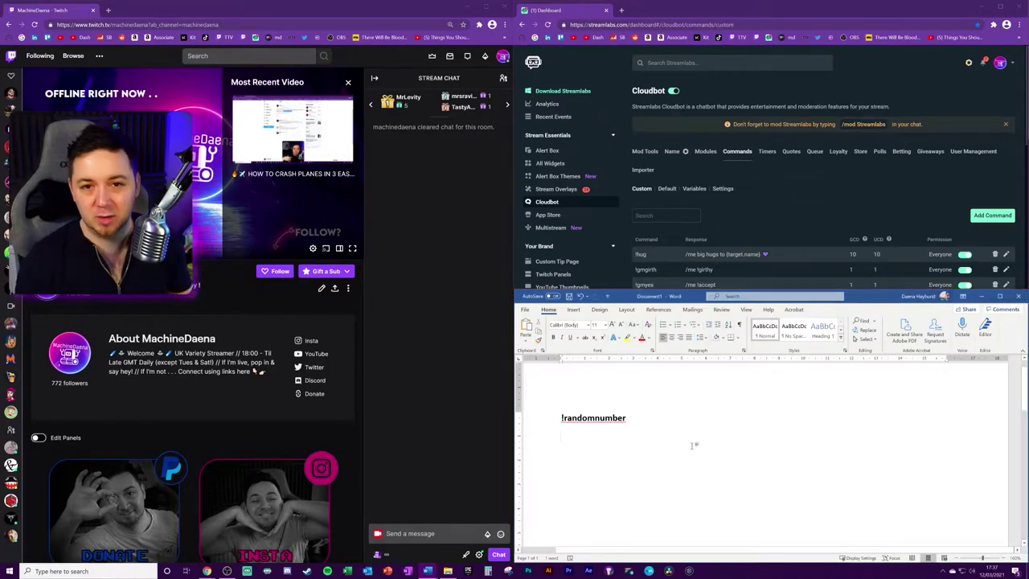
key("ctrl+v")
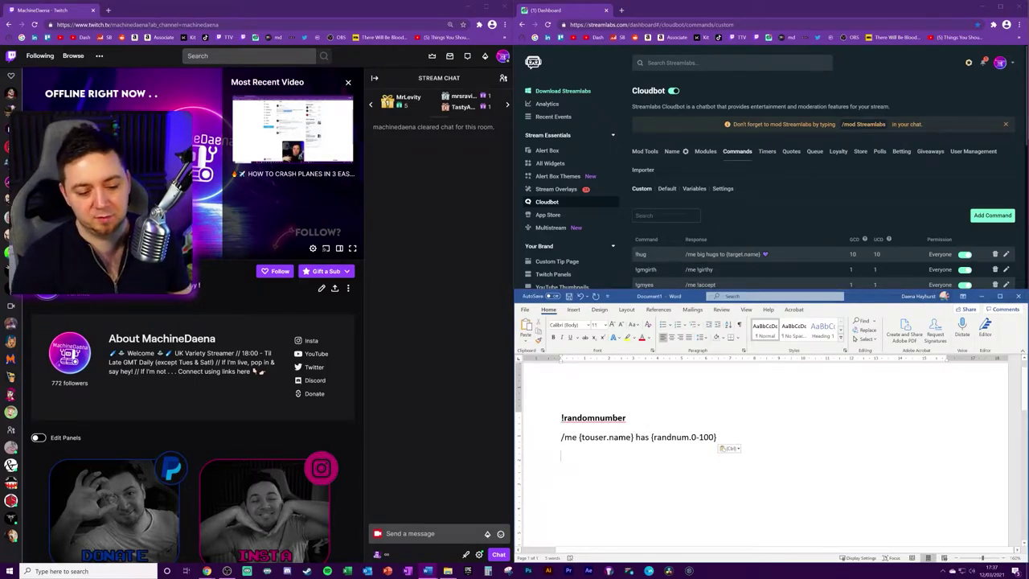
left_click_drag(581, 439, 561, 439)
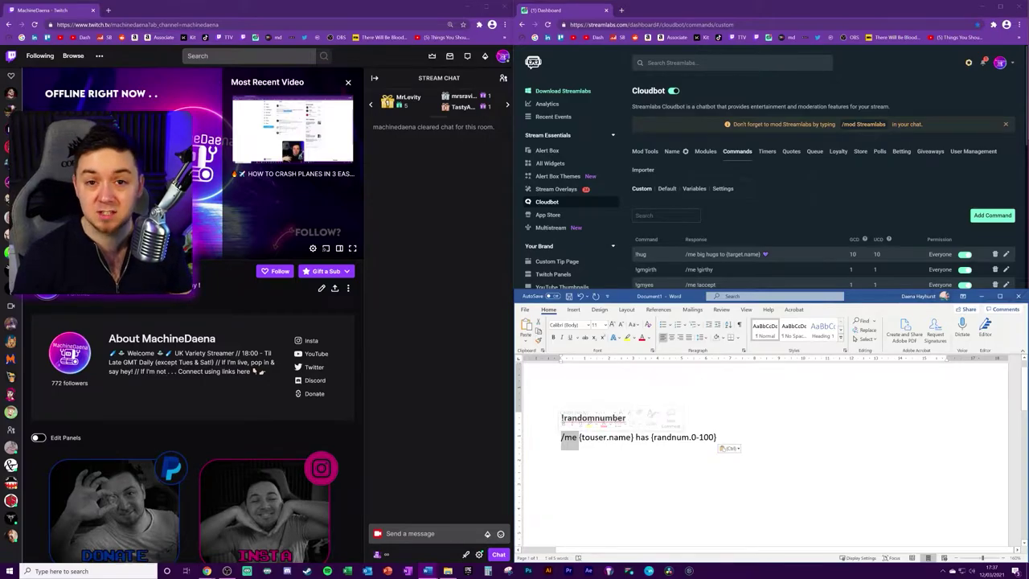
left_click_drag(635, 437, 560, 418)
left_click(635, 438)
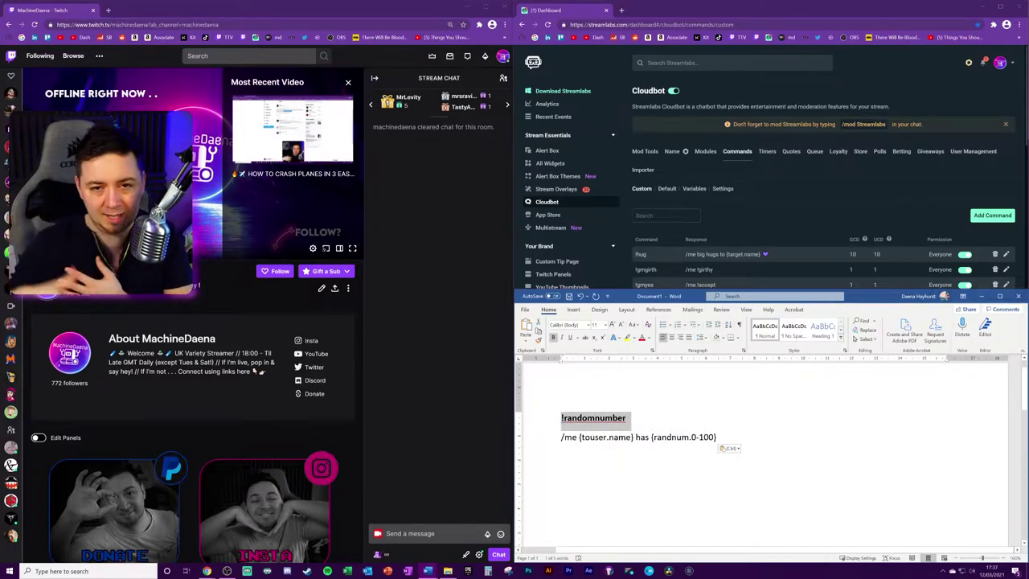
left_click_drag(636, 437, 717, 437)
left_click(731, 444)
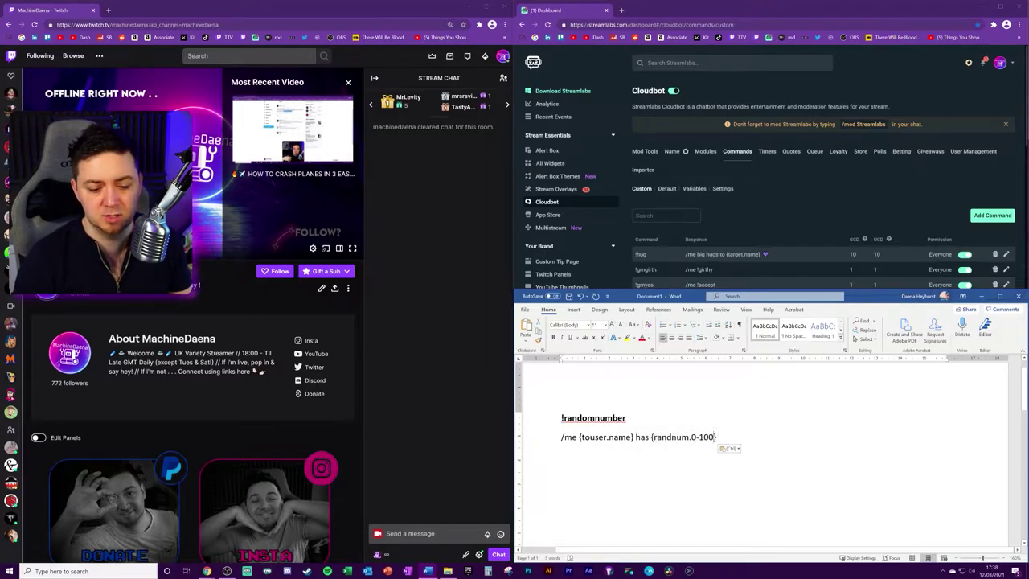
double_click(707, 438)
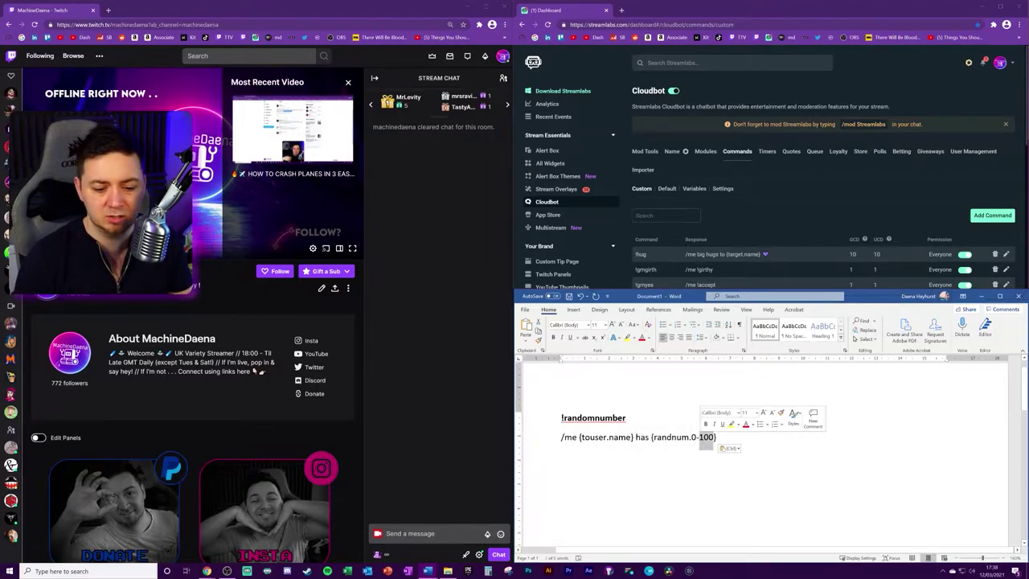
left_click(667, 438)
double_click(667, 438)
left_click_drag(689, 438, 714, 437)
Step: Type !girthy into the Twitch chat box
left_click(450, 534)
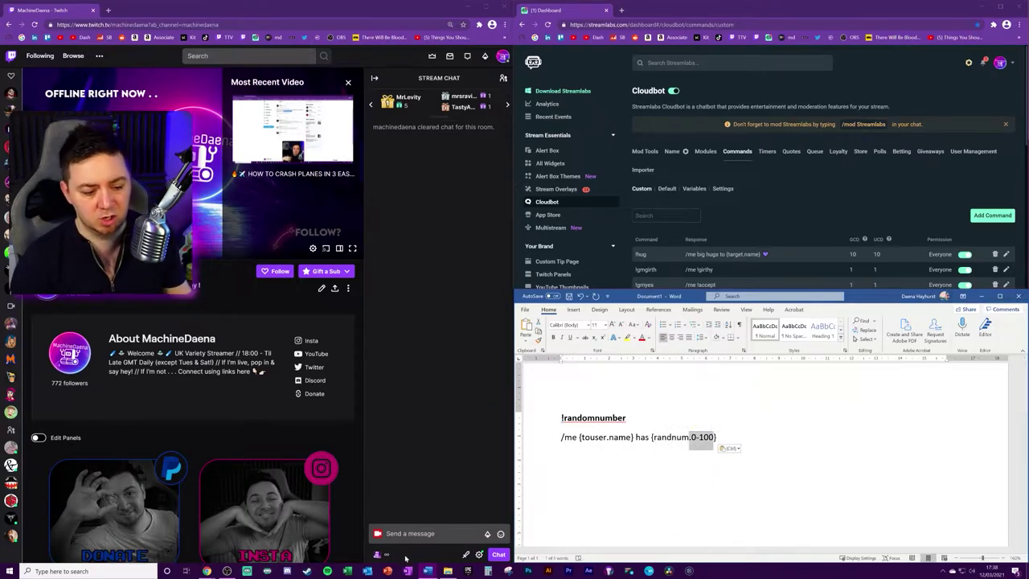
type("!gu")
key("BackSpace")
type("irthy")
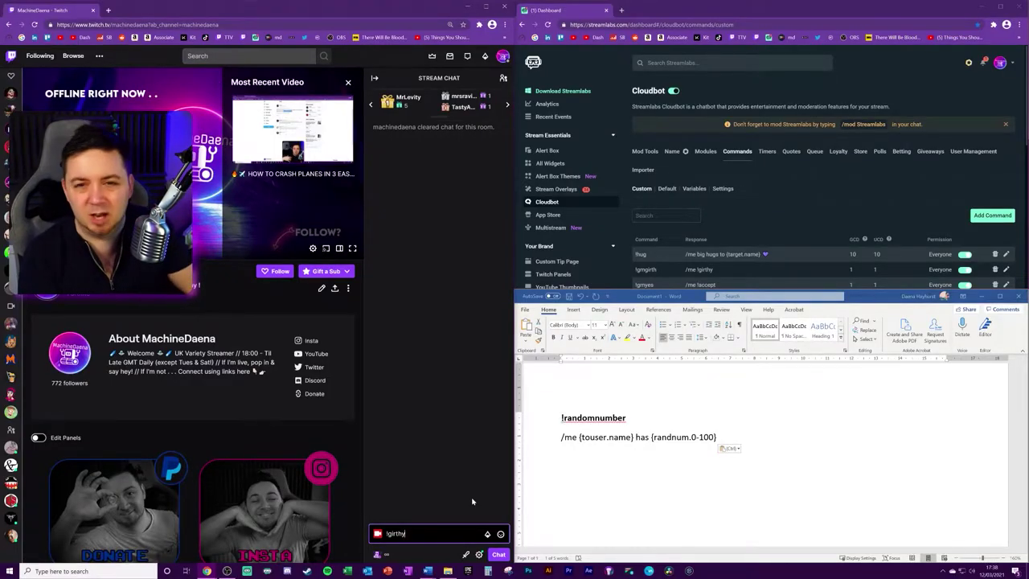
Step: Send !girthy in Twitch chat, then remove the !randomnumber draft from the Word page
key("Return")
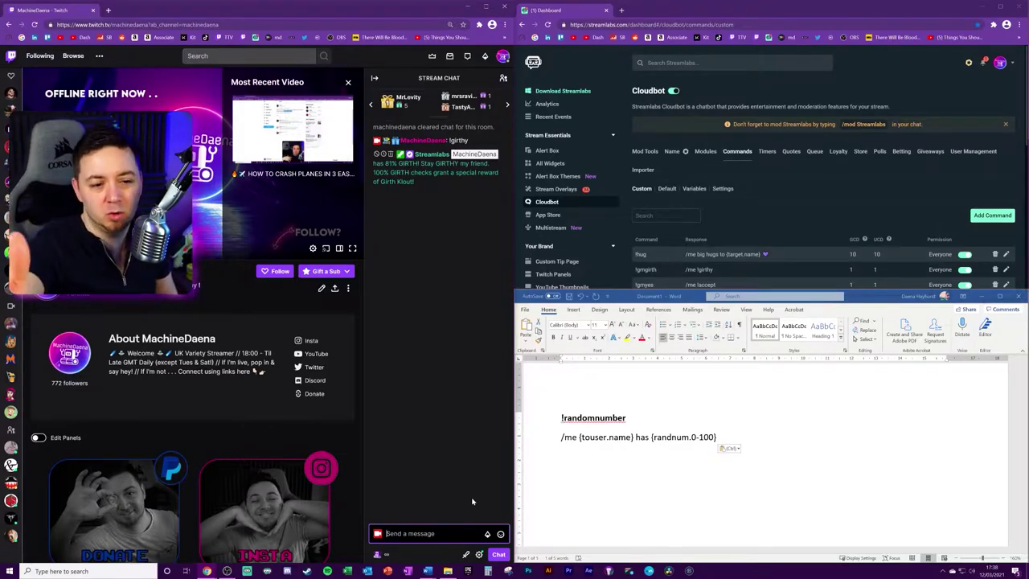
key("alt+Tab")
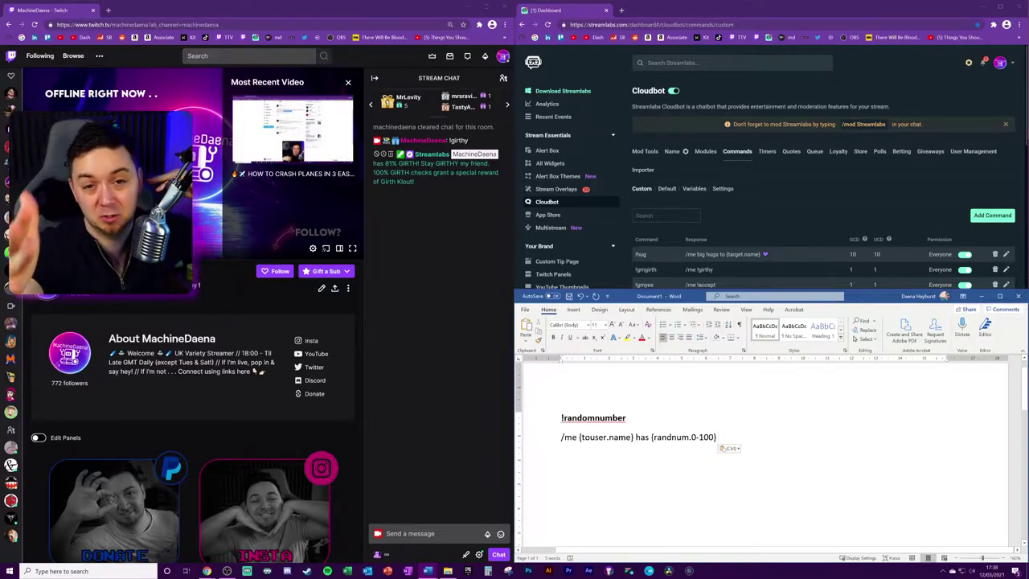
key("ctrl+z")
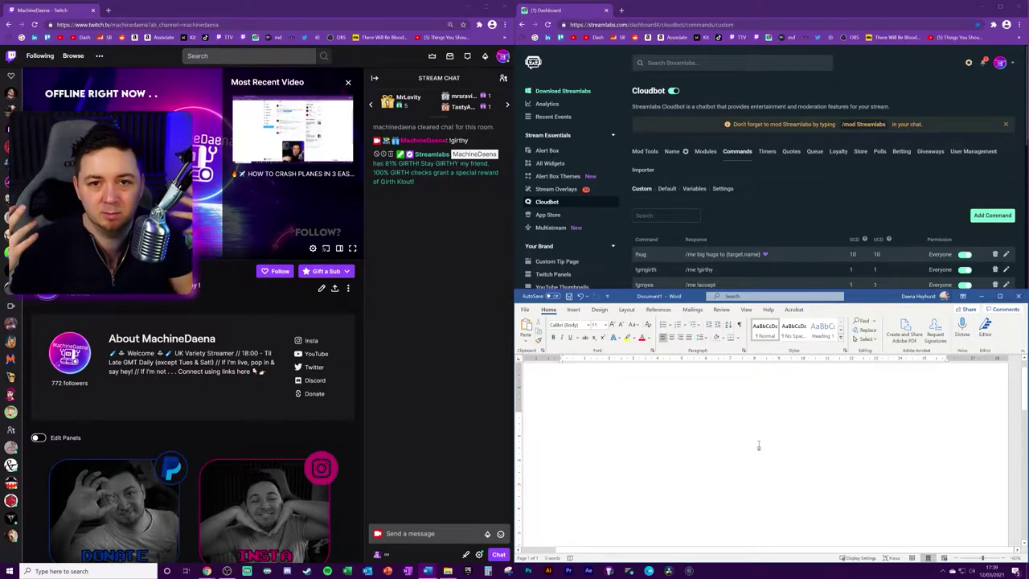
type("If")
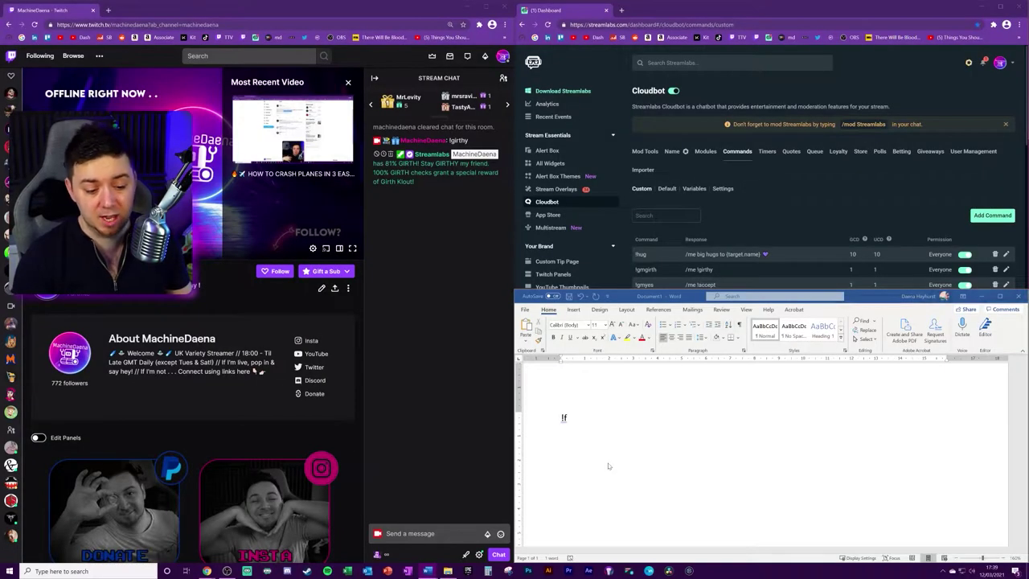
key("Return")
key("ctrl+v")
left_click_drag(636, 438, 741, 439)
left_click(759, 441)
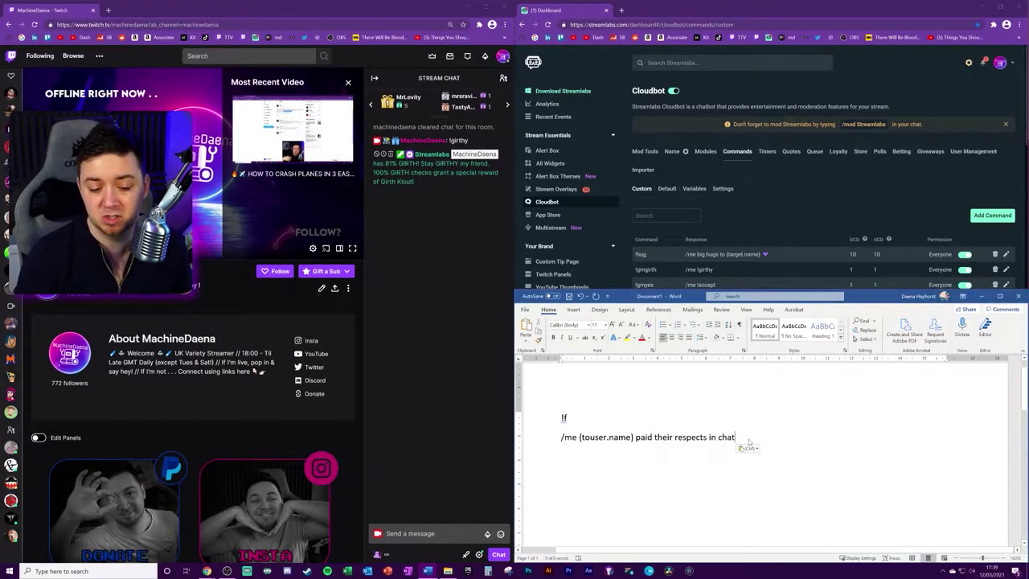
key("ctrl+a")
key("Delete")
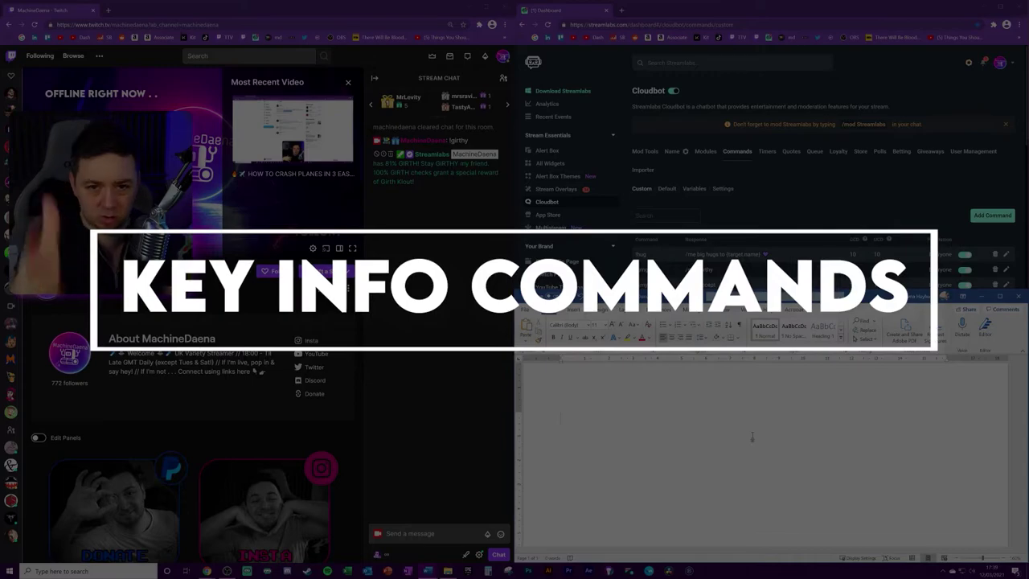
Step: Paste the Epic address response under !epic, test !steam and !f in Twitch, then delete the draft
key("ctrl+v")
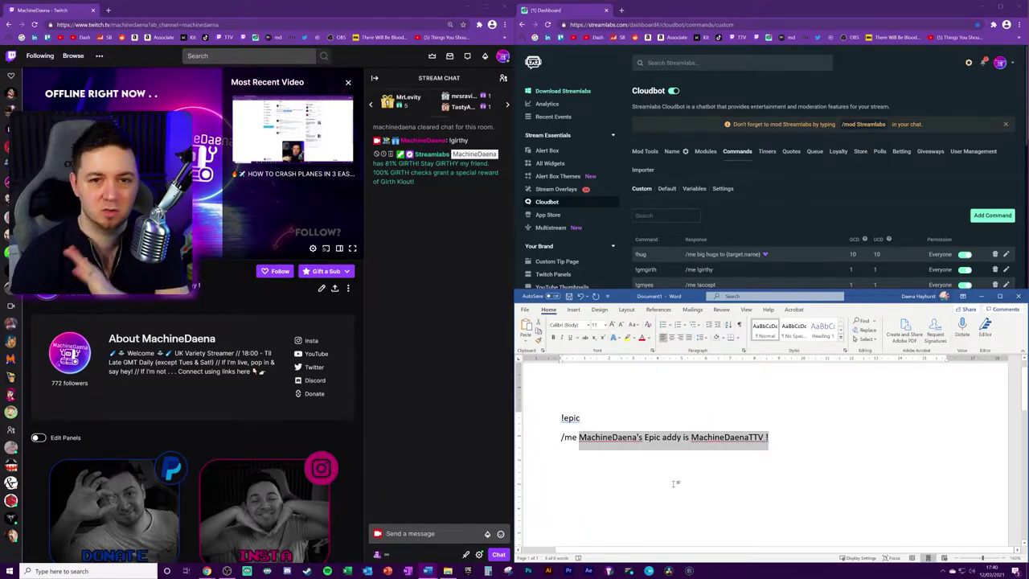
left_click(463, 287)
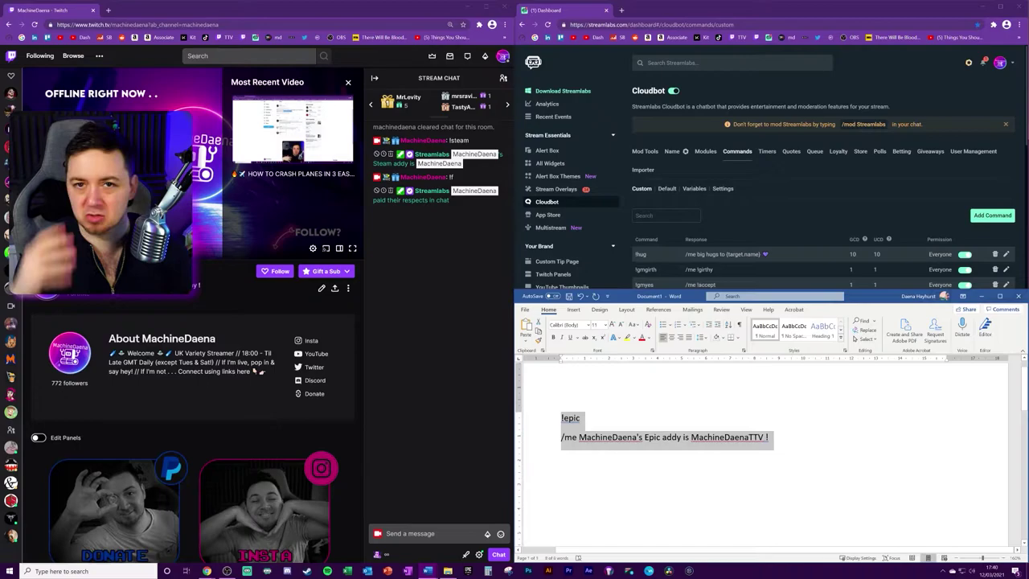
key("BackSpace")
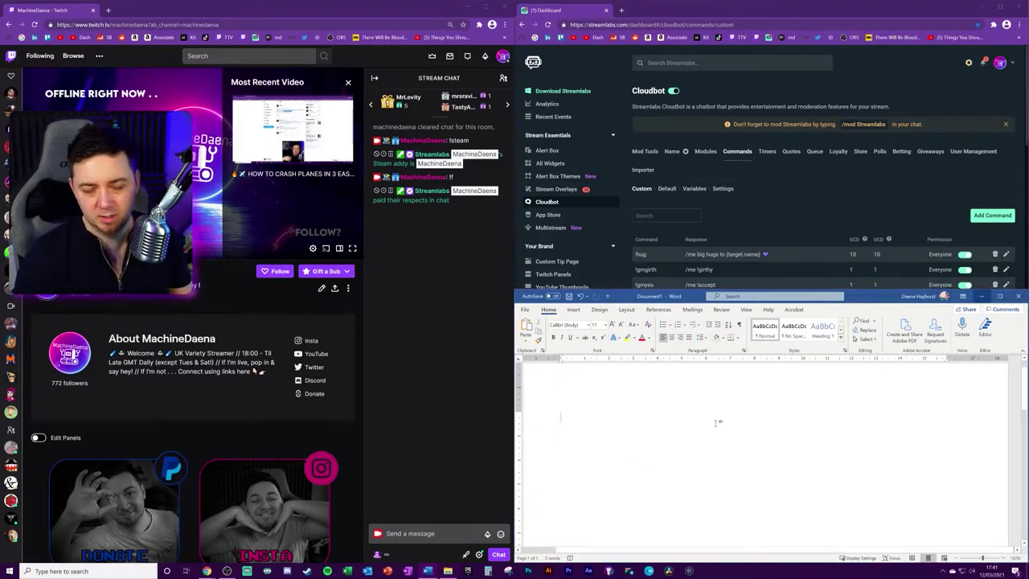
Step: Write !mdfail with its pasted /me response and highlight {count fails +1}, 'times', 'count' and 'fails'
type("!md")
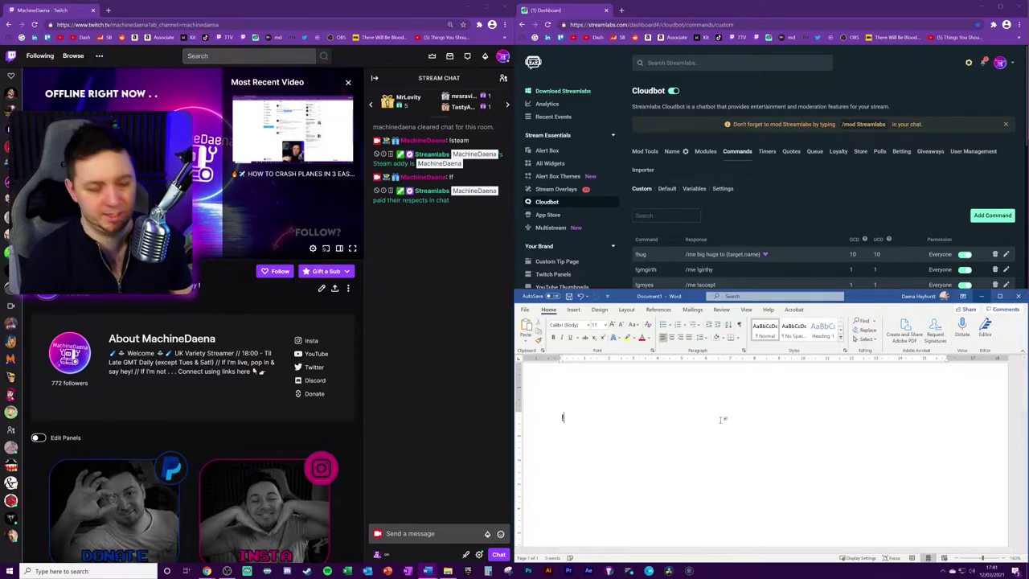
type("fail")
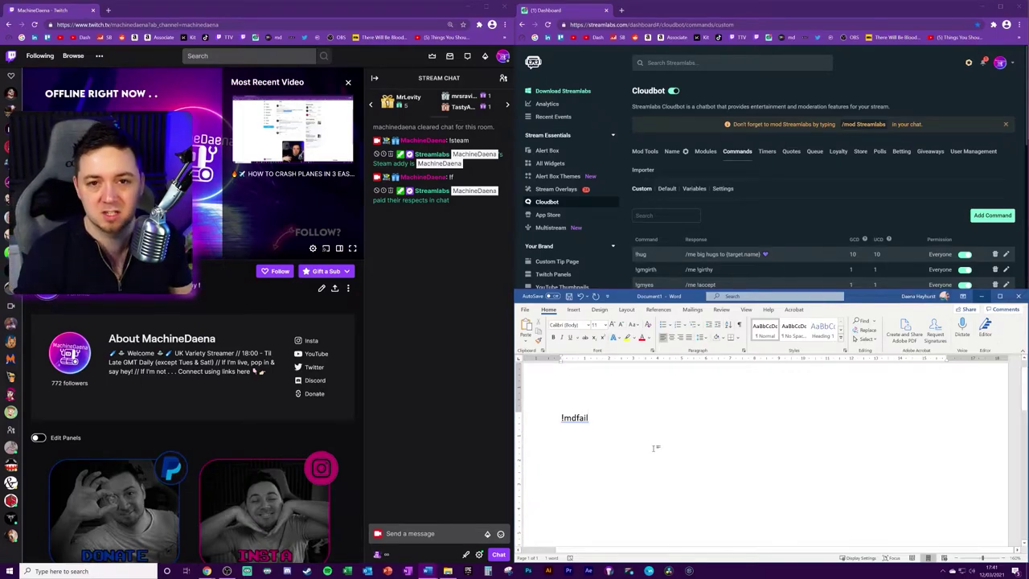
type("/me MachineDaena has failed on stream {count fails +1} times! (Since we've been counting anyways) LUL")
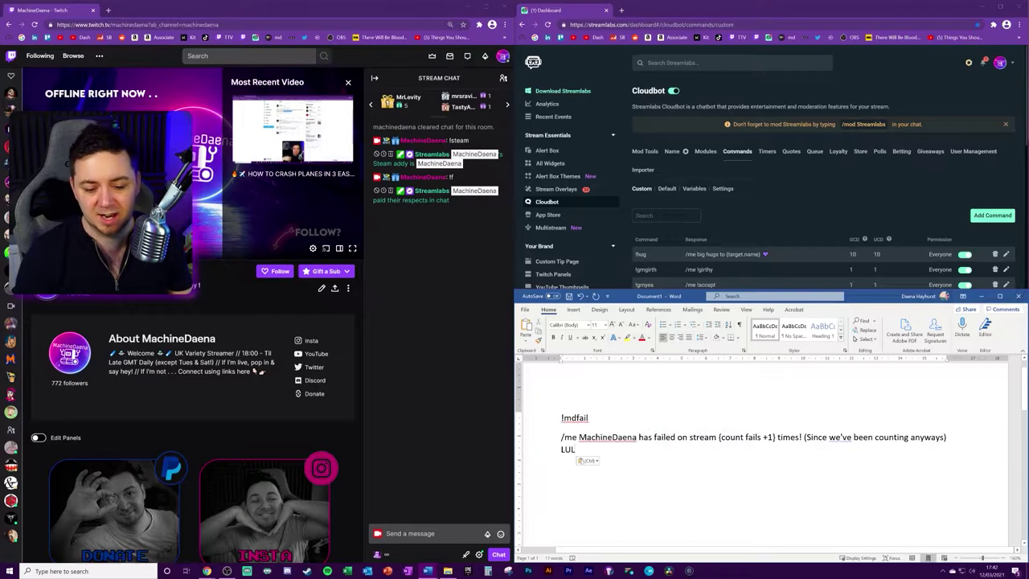
left_click_drag(720, 437, 773, 438)
left_click(788, 438)
double_click(788, 437)
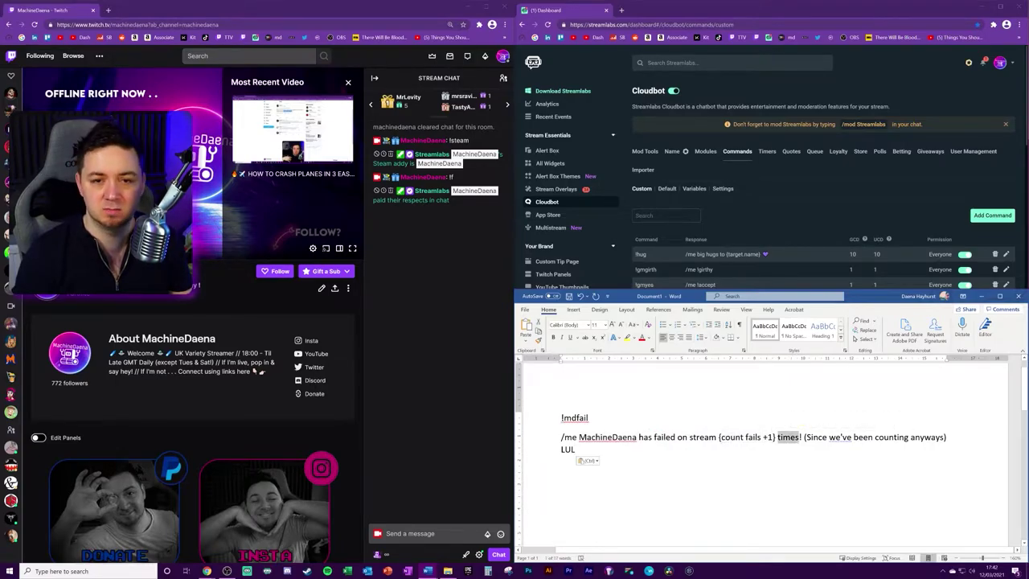
left_click(788, 438)
double_click(732, 437)
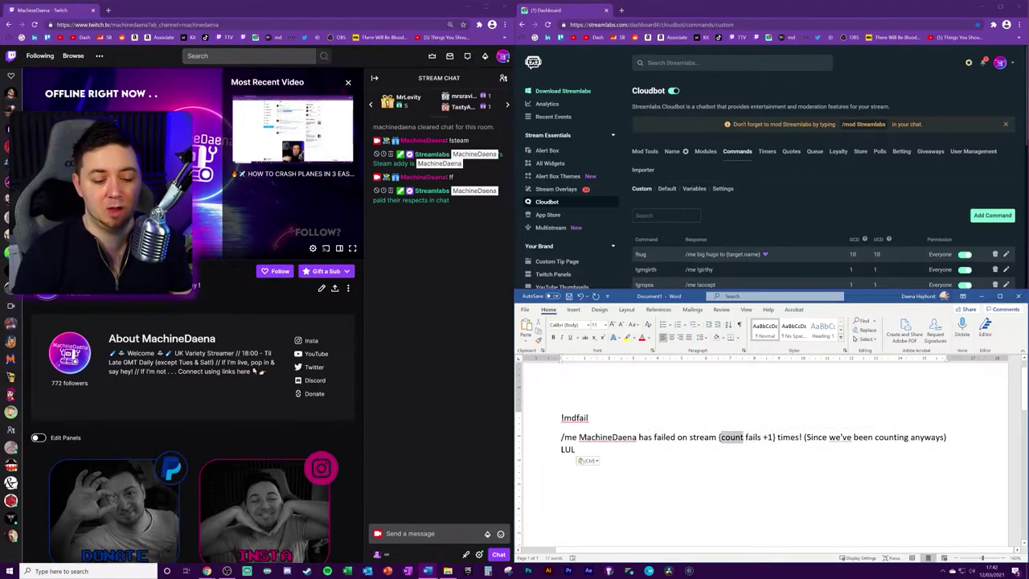
left_click(731, 438)
double_click(753, 437)
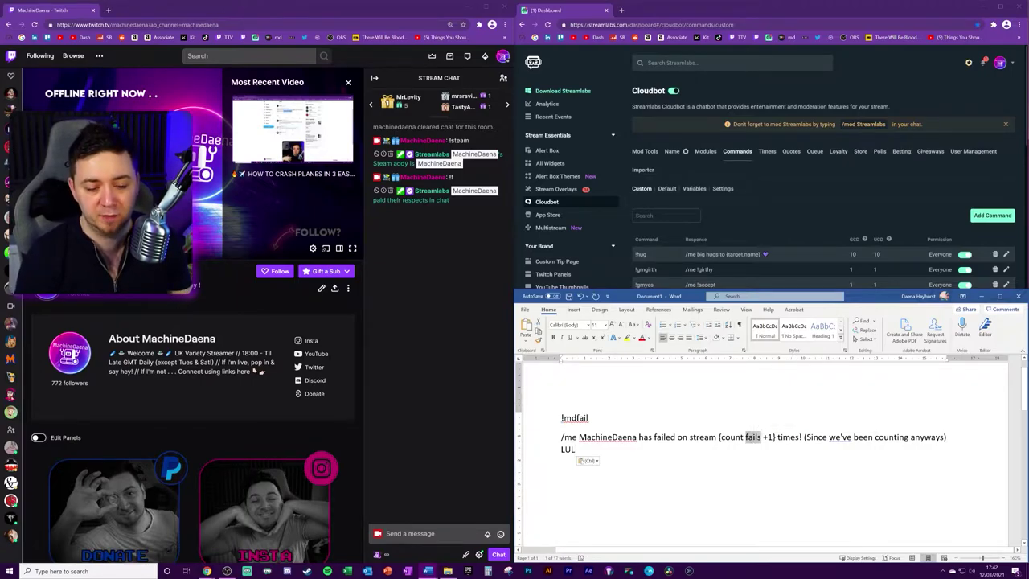
Step: Highlight the +1 increment, the counter name 'fails' and the word 'failed', then focus Twitch chat
left_click_drag(762, 437, 774, 438)
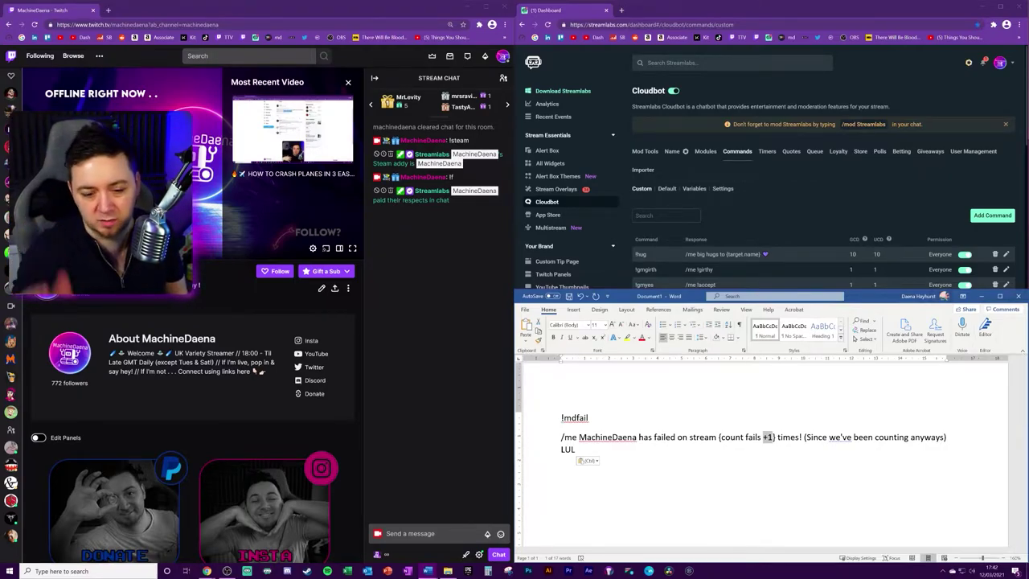
left_click_drag(762, 438, 745, 438)
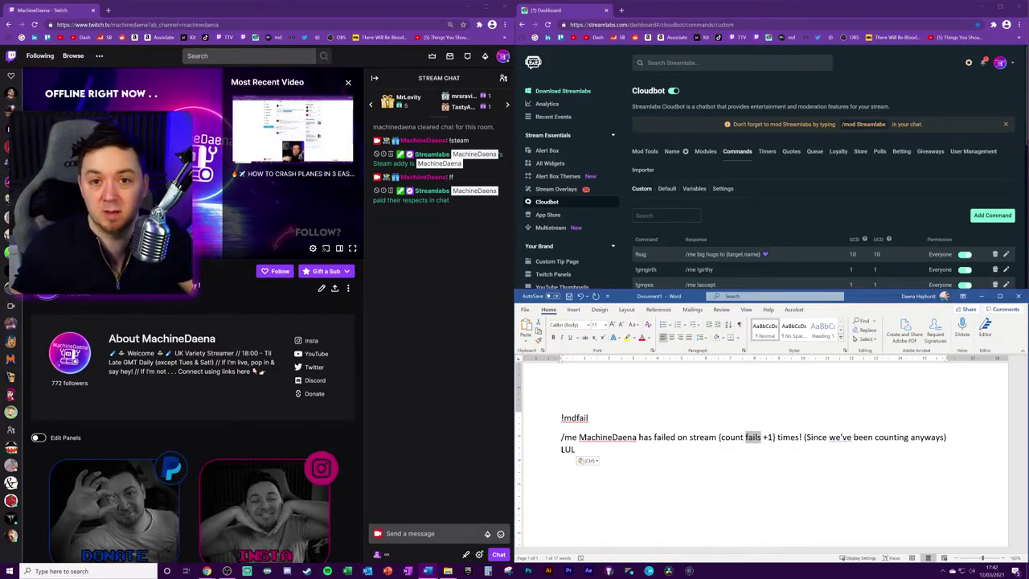
double_click(665, 437)
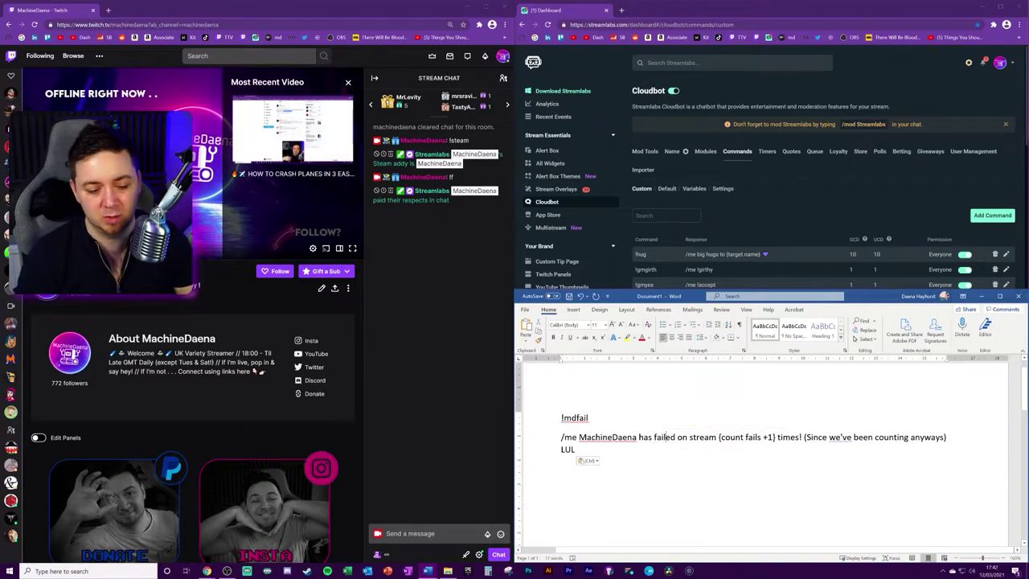
double_click(665, 438)
double_click(755, 438)
left_click(453, 428)
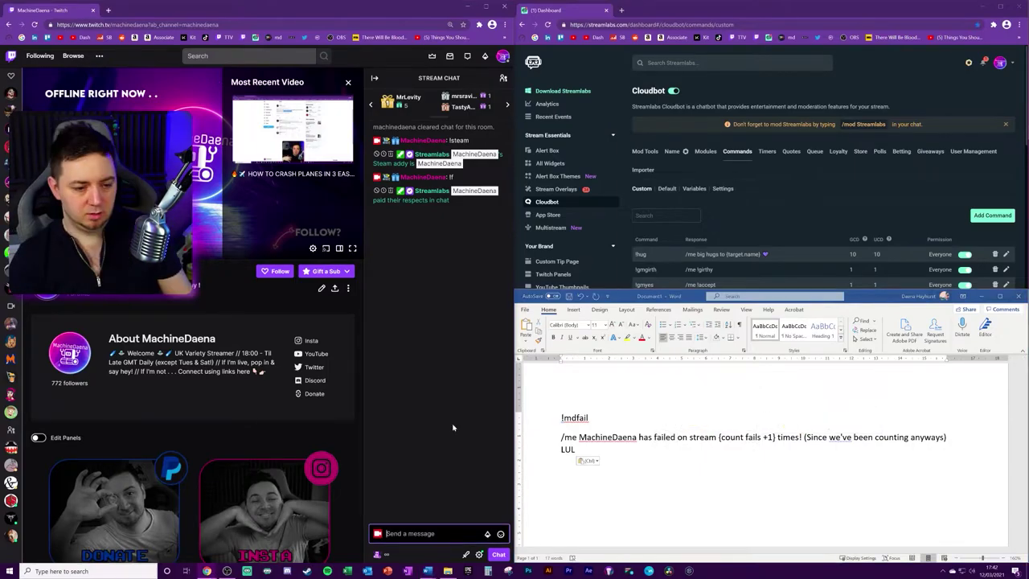
Step: Send !mdfail in Twitch chat, then empty the Word draft and add a blank line
type("!mdfail")
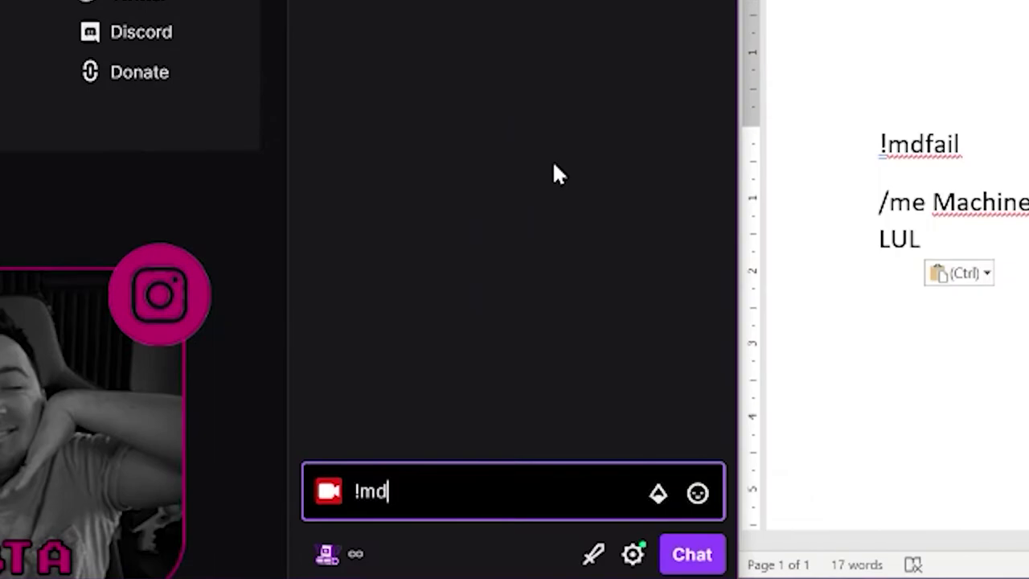
key("Return")
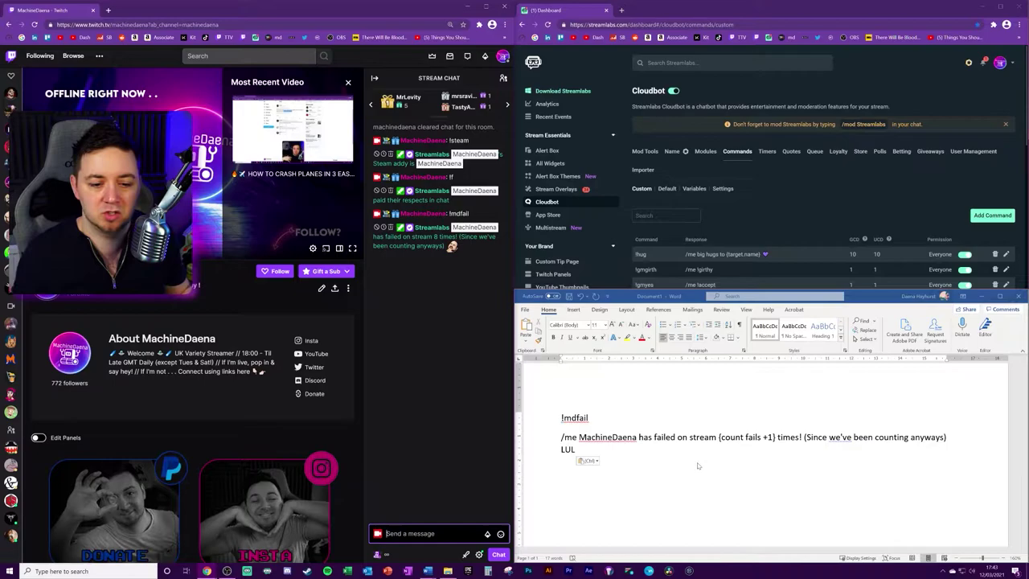
key("ctrl+a")
key("Delete")
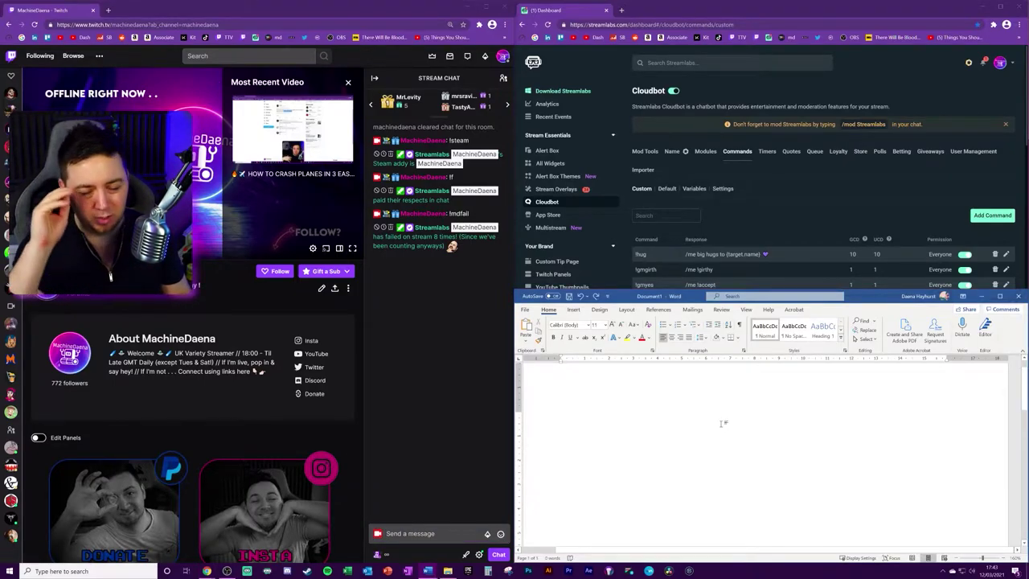
key("Return")
key("Return")
key("Return")
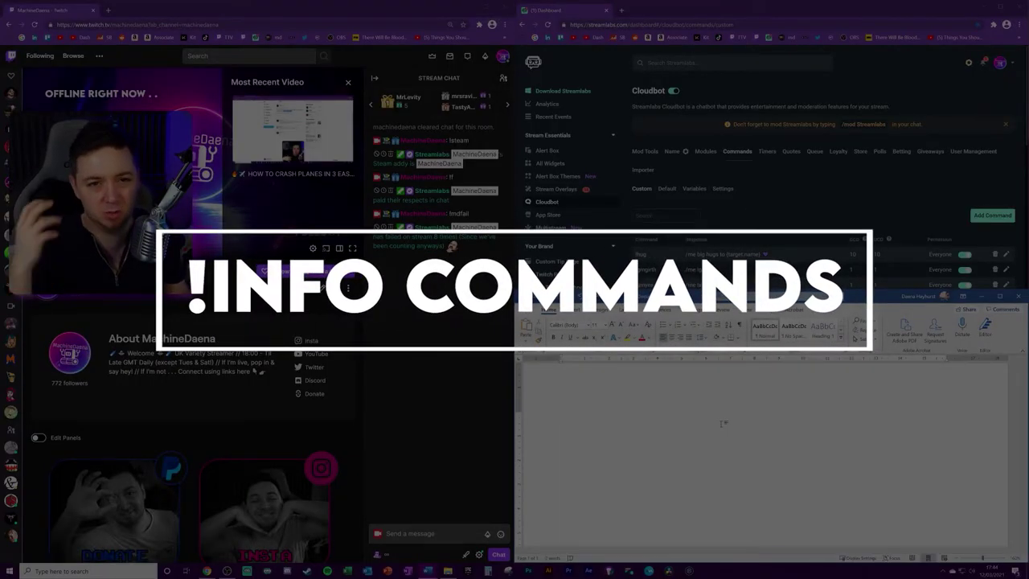
Step: Paste the '/me Type !request <YouTube URL>' response line and title it !mediashareguide above it
type("/me Type \" !request <YouTube URL> \" in chat for free media share requests.")
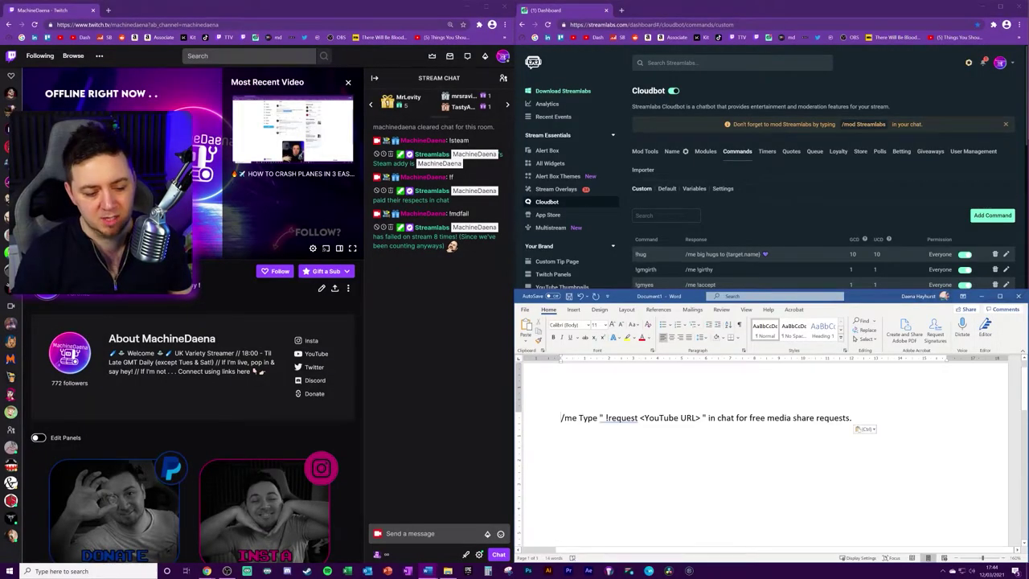
left_click(561, 417)
key("Return")
key("Up")
type("!me")
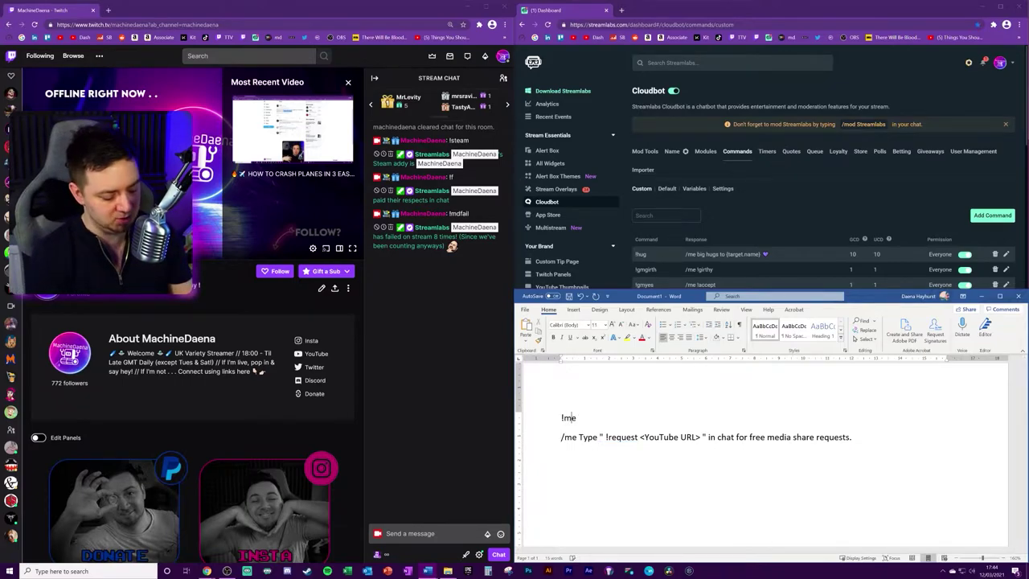
type("diashareguide")
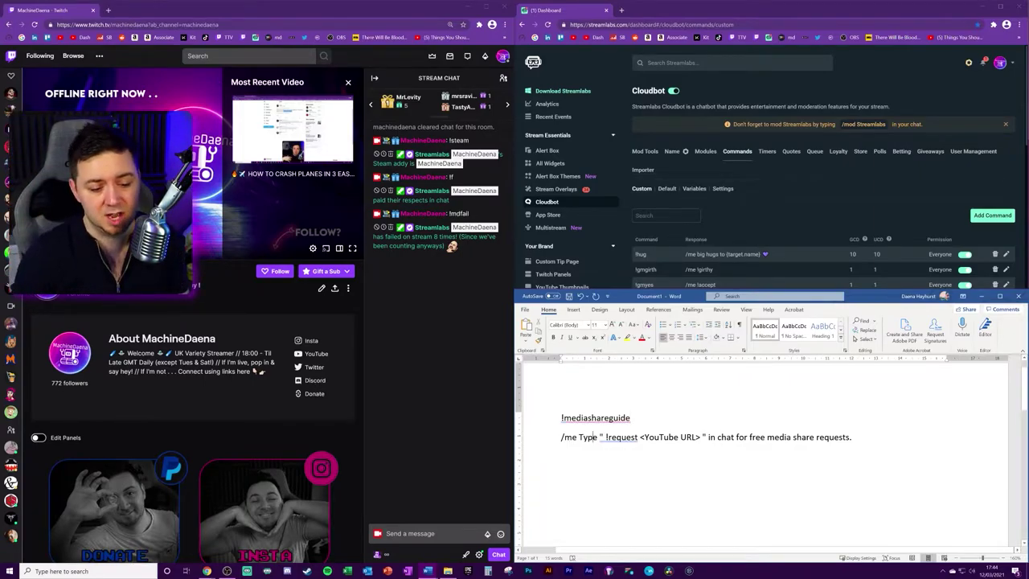
left_click_drag(641, 437, 682, 437)
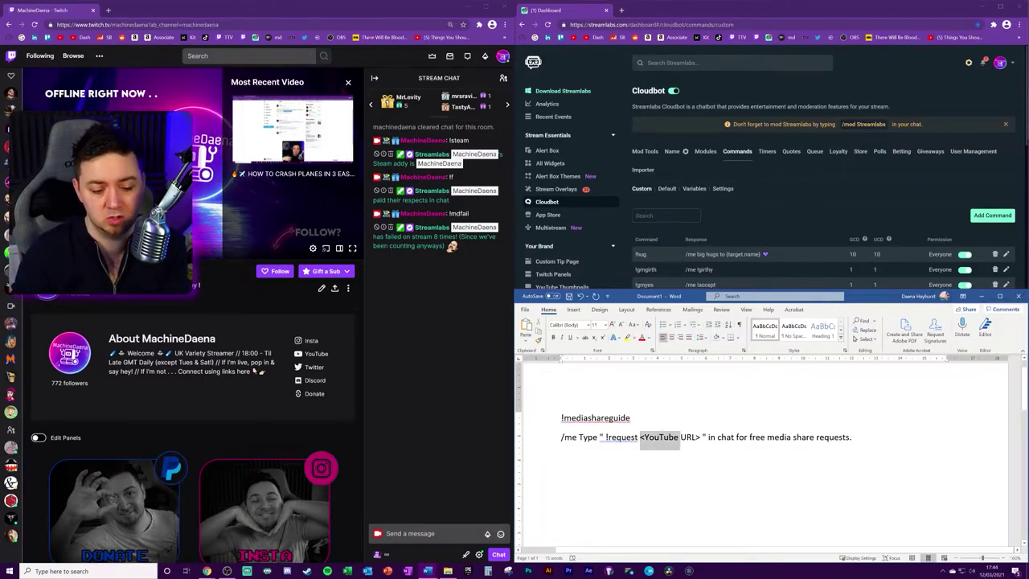
left_click(691, 437)
left_click_drag(854, 437, 562, 436)
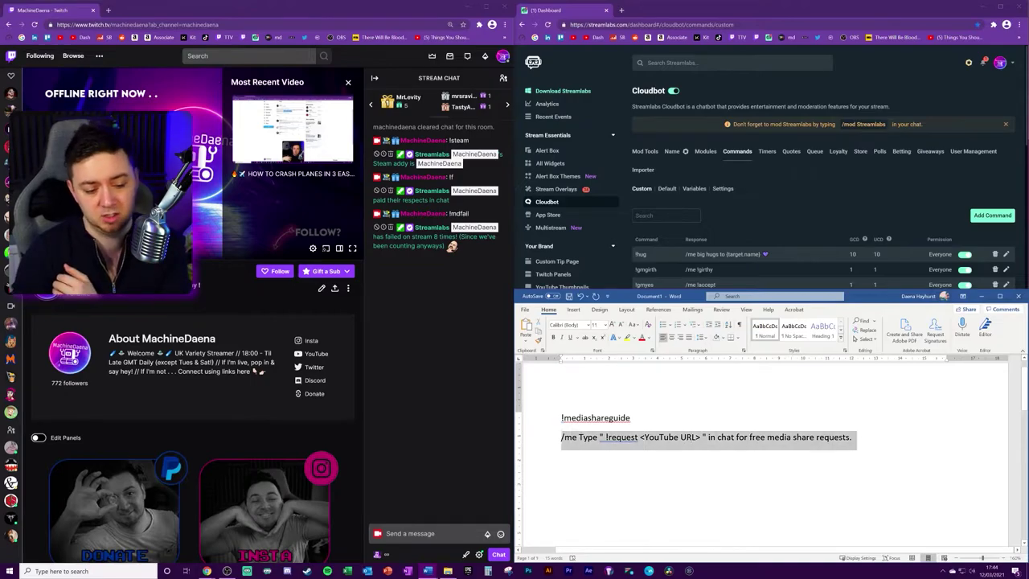
left_click(640, 465)
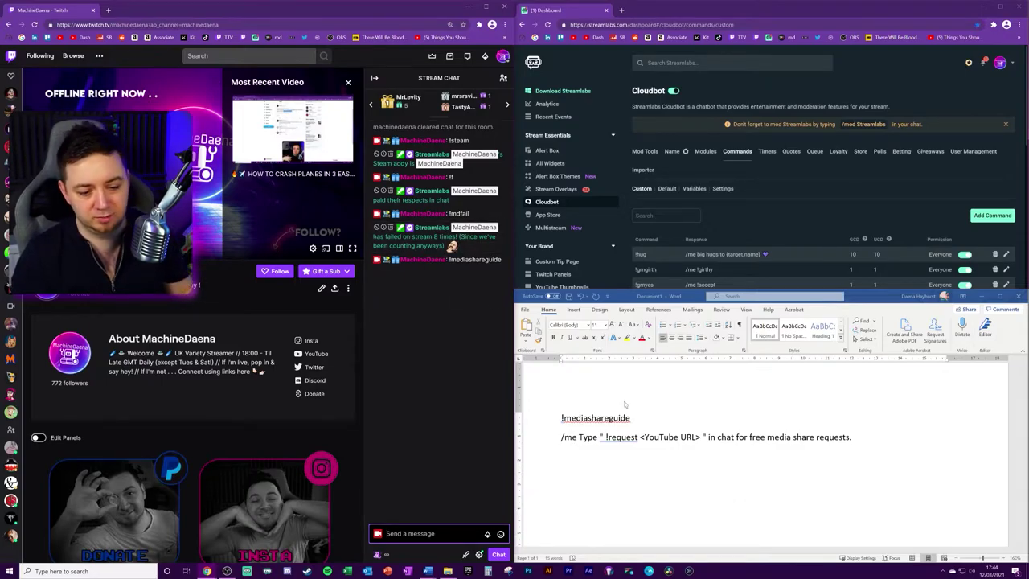
Step: Filter the Custom commands to mediashareguide and enable it for Everyone
left_click(666, 215)
type("mediashareguide")
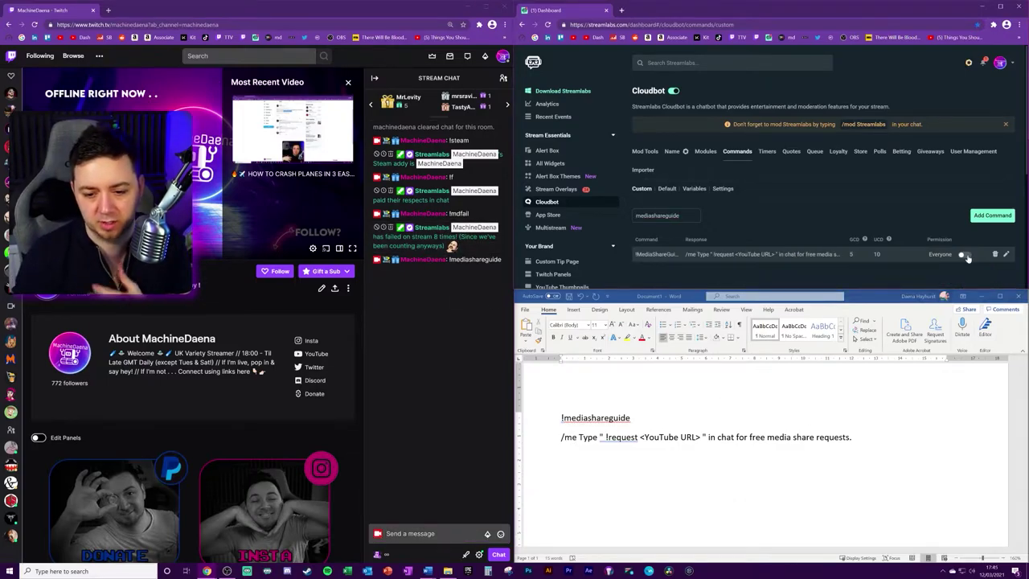
left_click(964, 256)
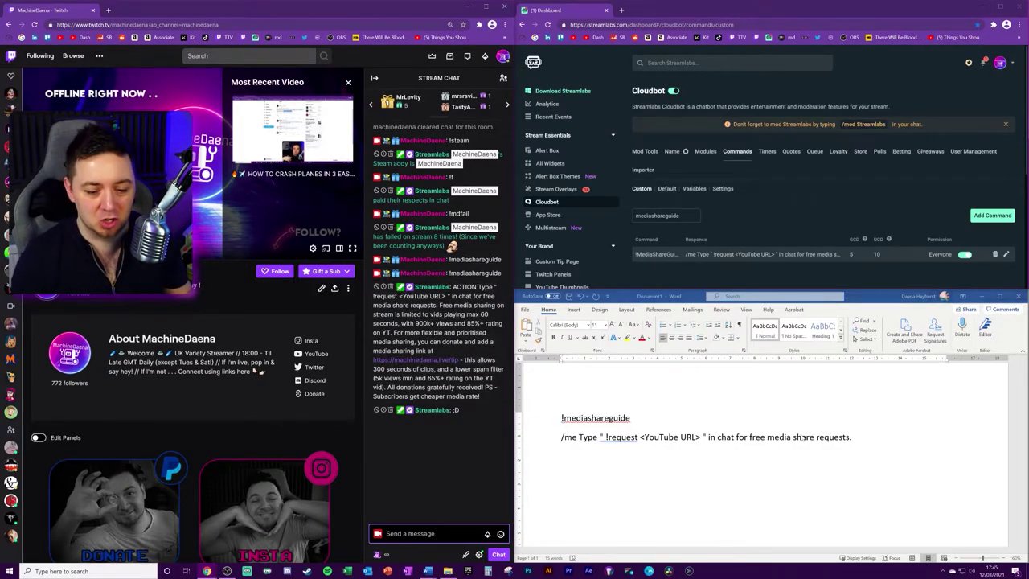
Step: Select the !mediashareguide /me response draft in Word and clear it
left_click(869, 426)
key("ctrl+a")
triple_click(579, 437)
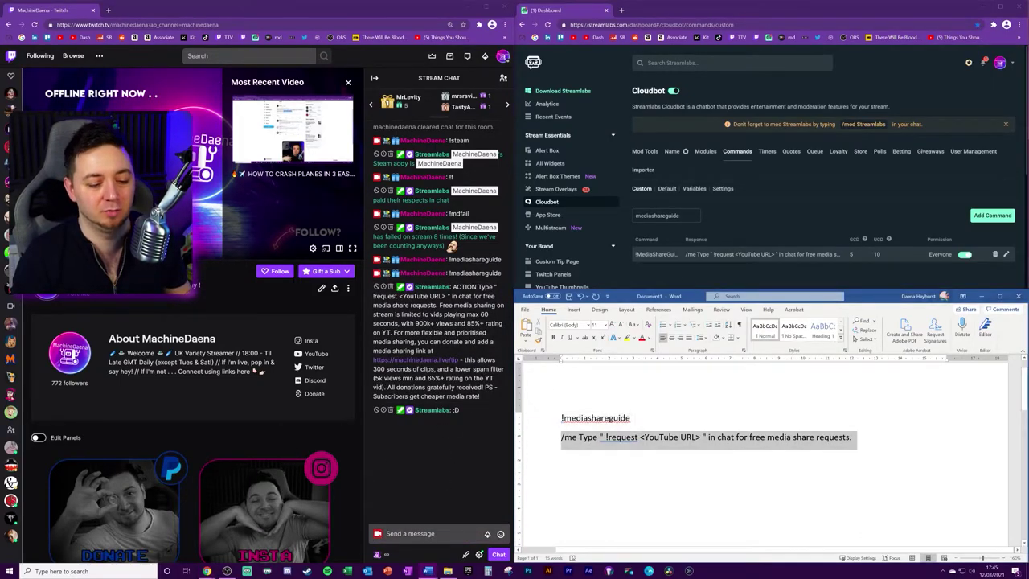
left_click(646, 475)
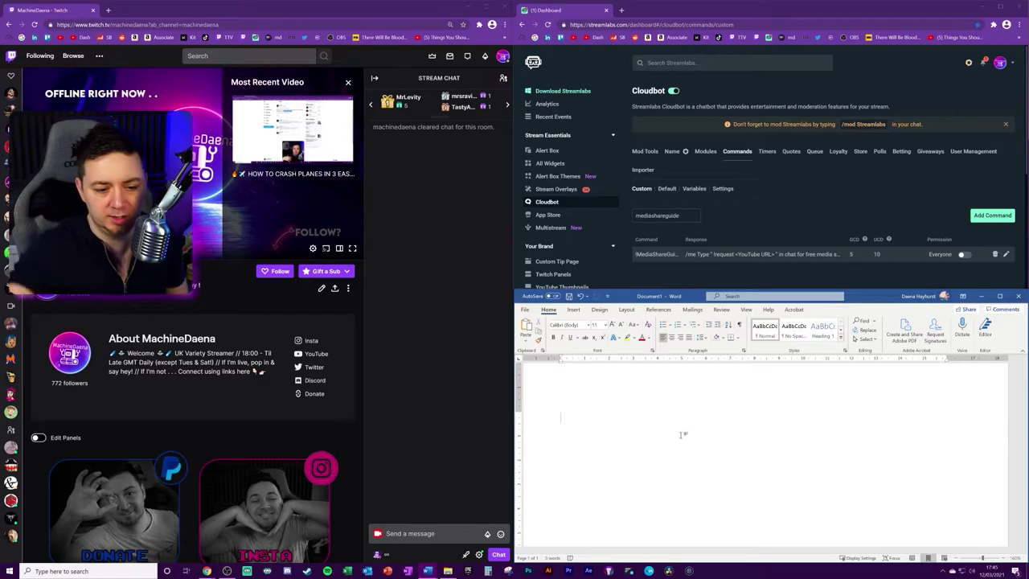
Step: Send /mods in Twitch chat to list the channel's moderators
left_click(434, 533)
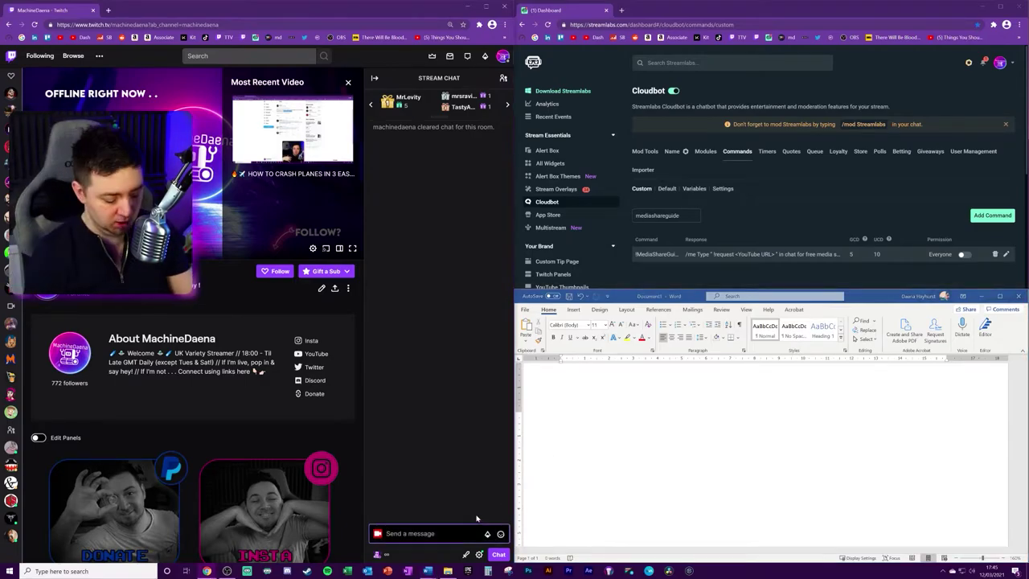
type("/mods")
key("Return")
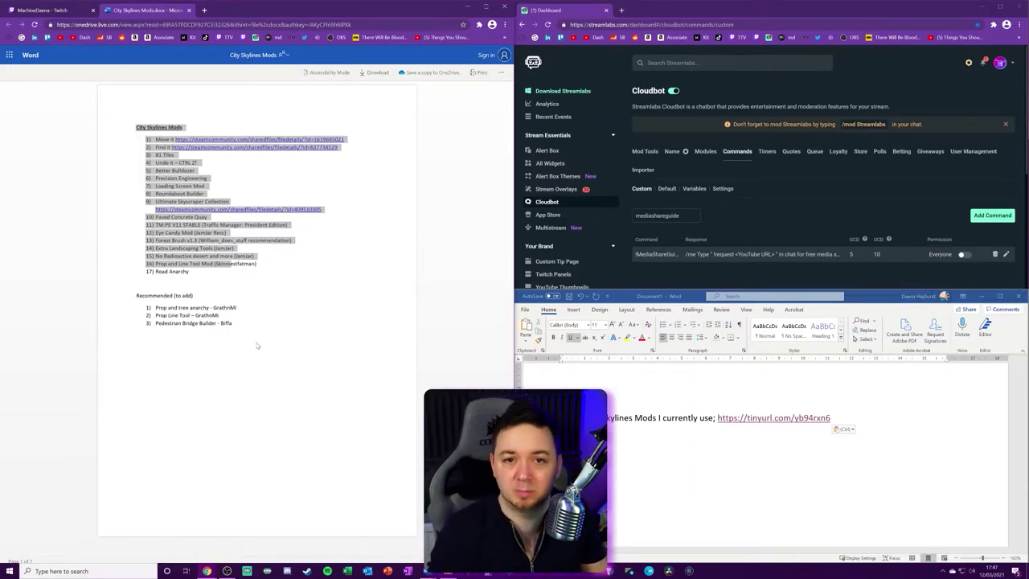
Step: Switch the browser back to the Twitch tab
key("ctrl+shift+Tab")
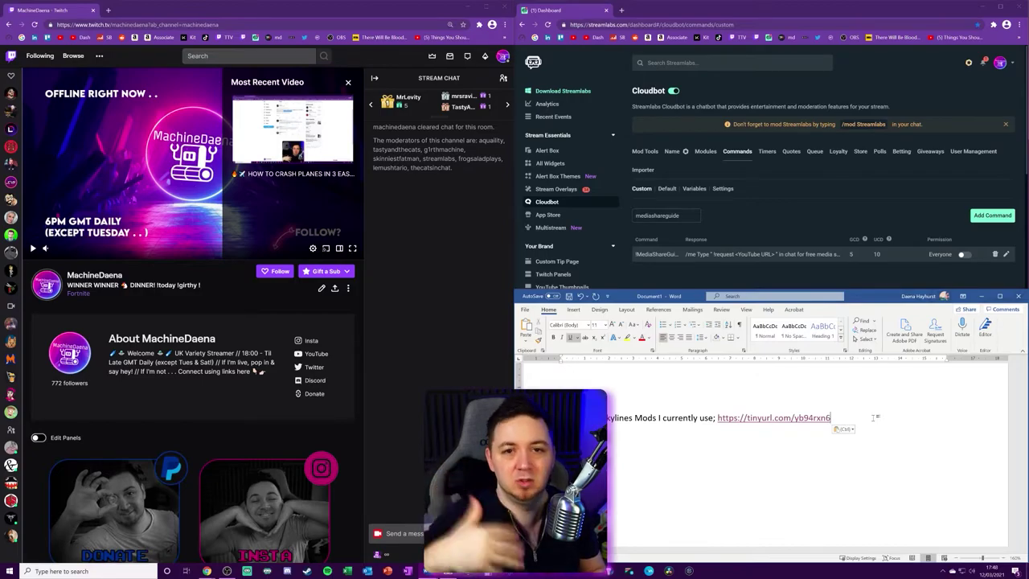
Step: Undo the Cities Skylines mods line in Word and browse the Cloudbot modules list
key("ctrl+z")
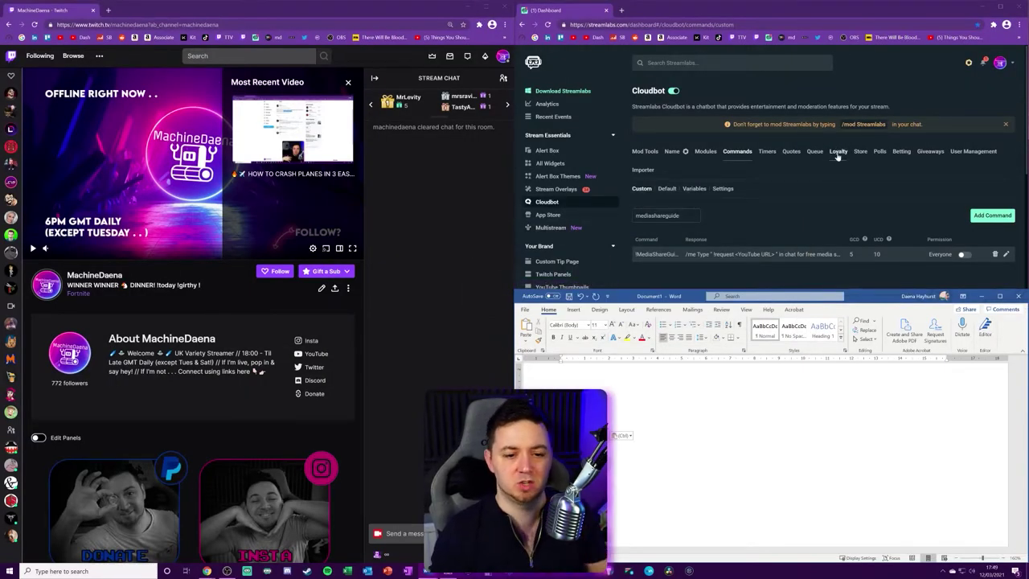
left_click(705, 151)
scroll(705, 151, "down", 1)
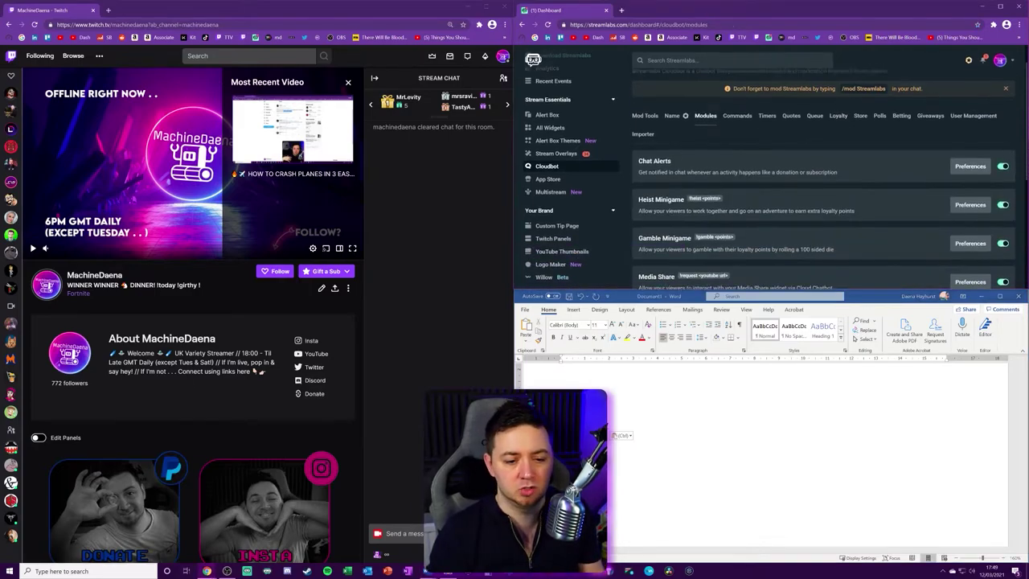
scroll(678, 174, "down", 1)
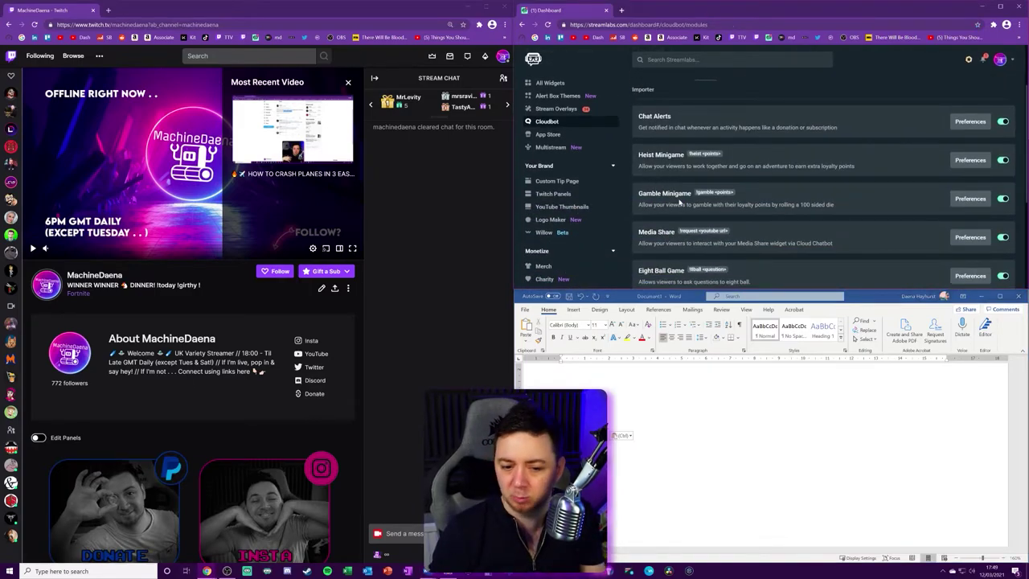
scroll(659, 239, "up", 1)
Step: Look over the loyalty users and loyalty settings, then return to the Custom commands list
left_click(838, 93)
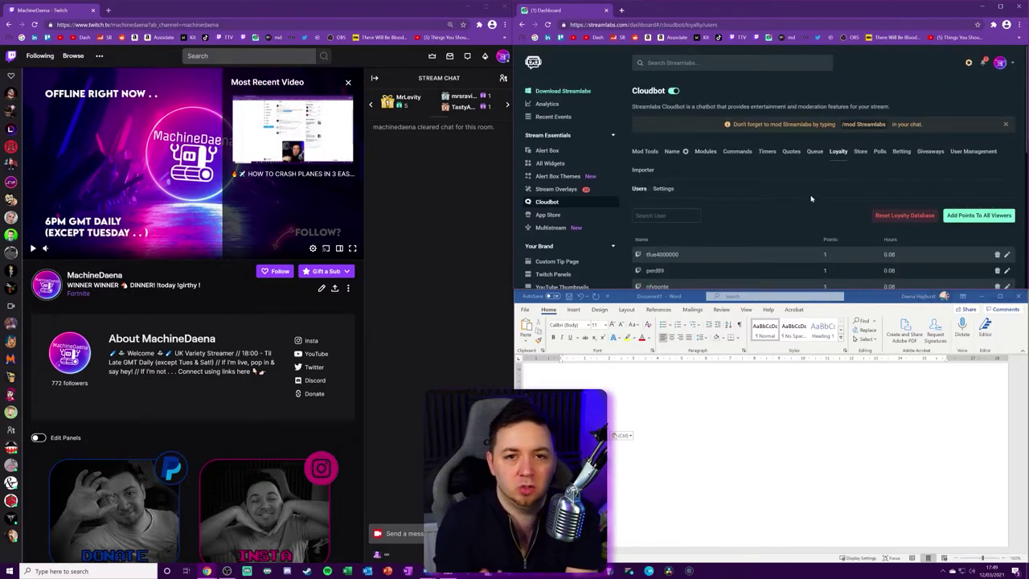
left_click(663, 188)
scroll(681, 207, "down", 1)
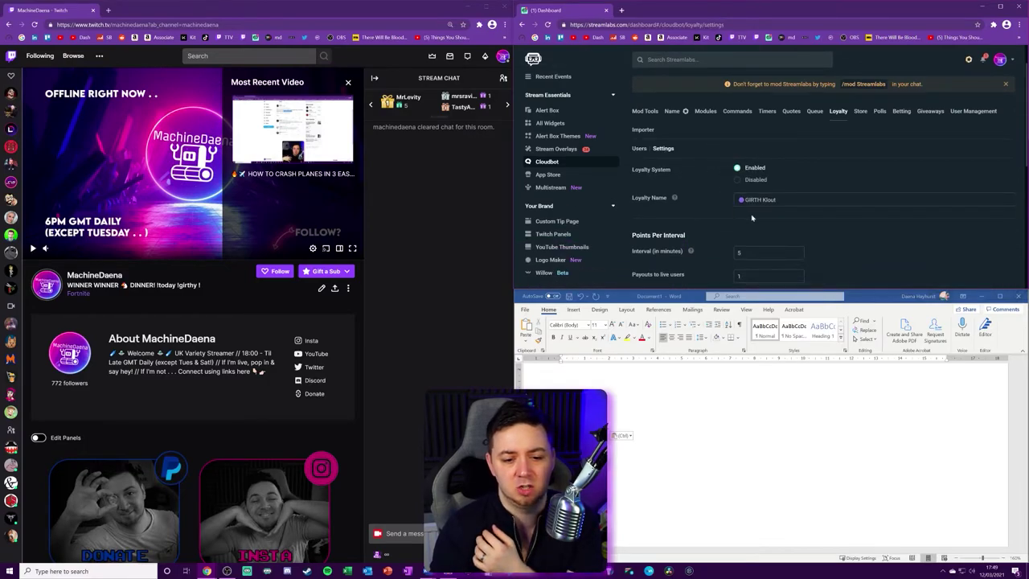
left_click_drag(776, 200, 738, 200)
scroll(744, 237, "down", 2)
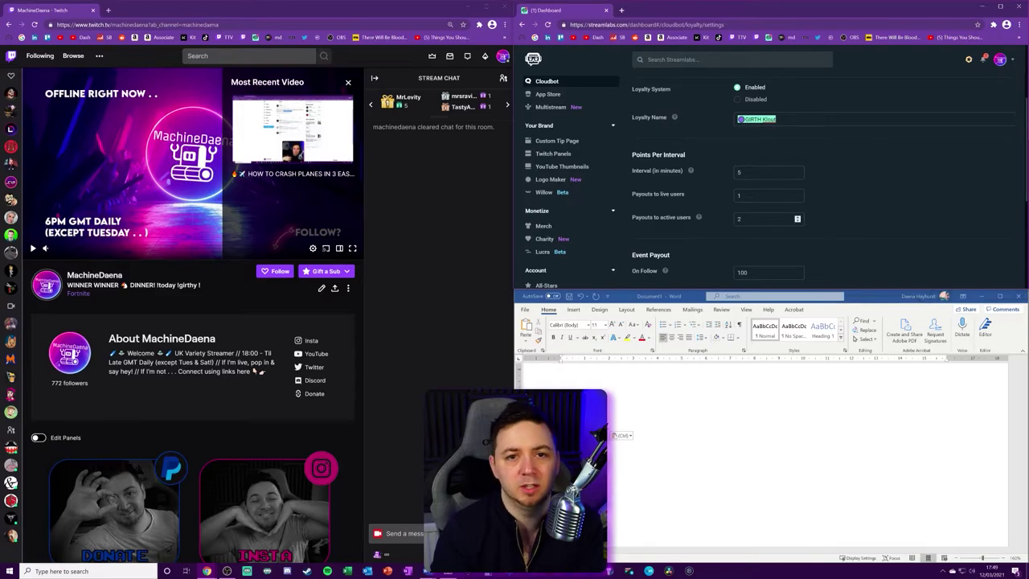
left_click(547, 80)
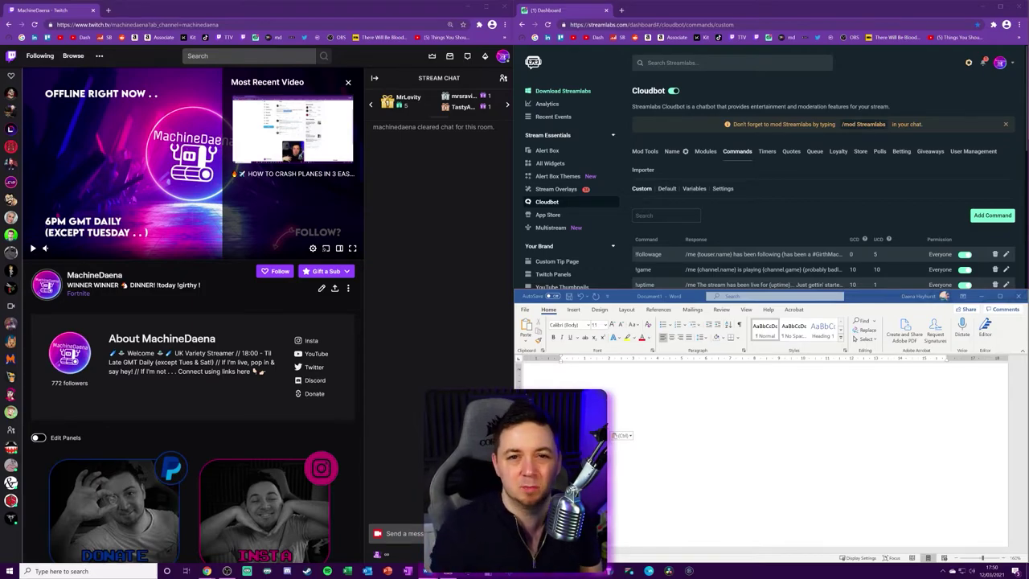
Step: Paste the loyalty reward text into Word, then send !learnloyalty and !learngk in Twitch chat
type("07.20 GiRTH Klout (GK) loyalty is rewarded as follows; 1xGK per 5 mins watching 5 minutes if active in chat 50xGK for a FOLLOW 250xGK for a SUB 75xGK for 50xGK for a RAID 100xGK per $1.00 DONATED")
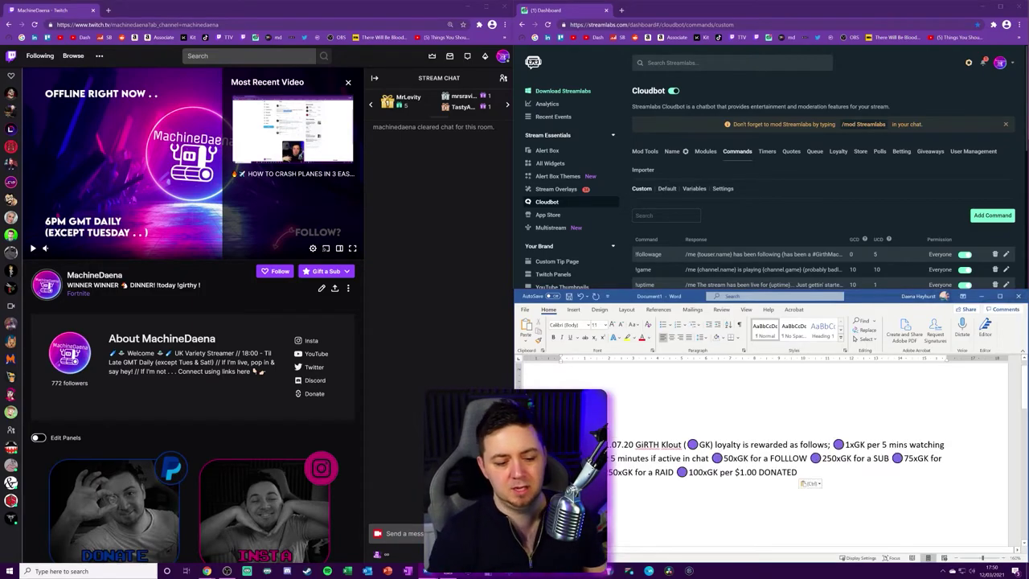
left_click(387, 533)
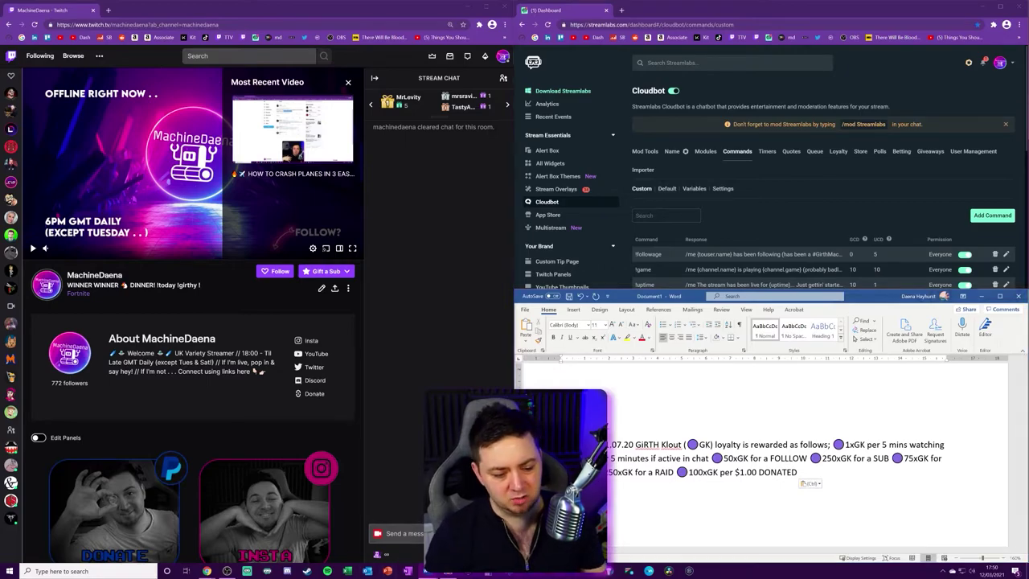
key("Return")
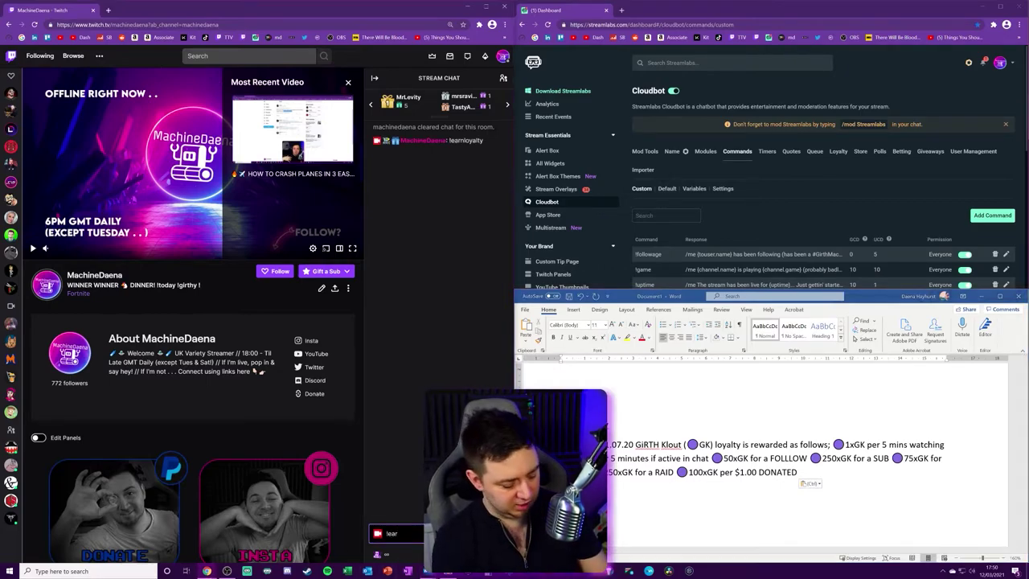
type("!learn")
type("gk")
key("Return")
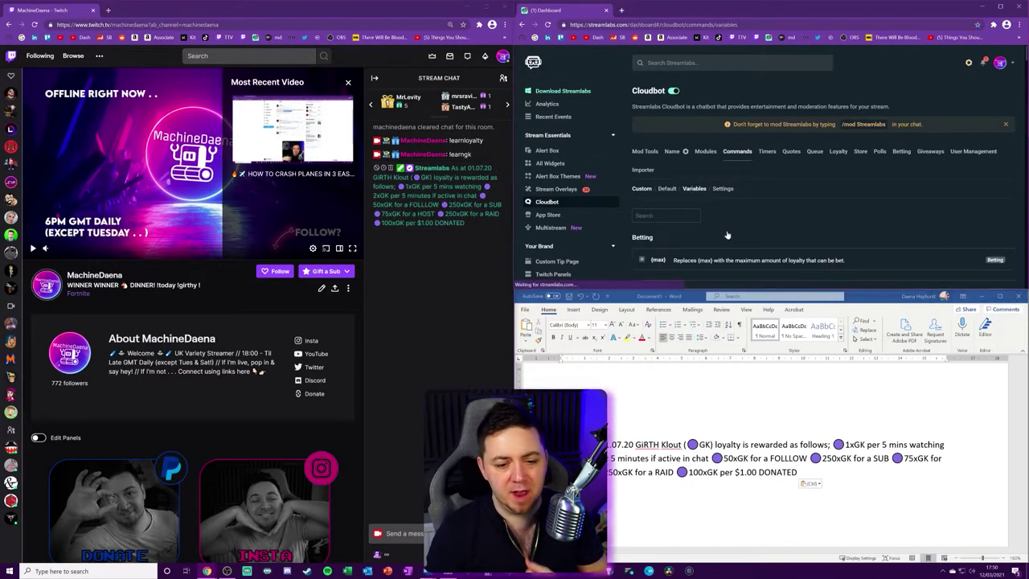
Step: Search the Cloudbot Variables list for 'loyal' and expand the {loyalty.name} usage examples
left_click(910, 207)
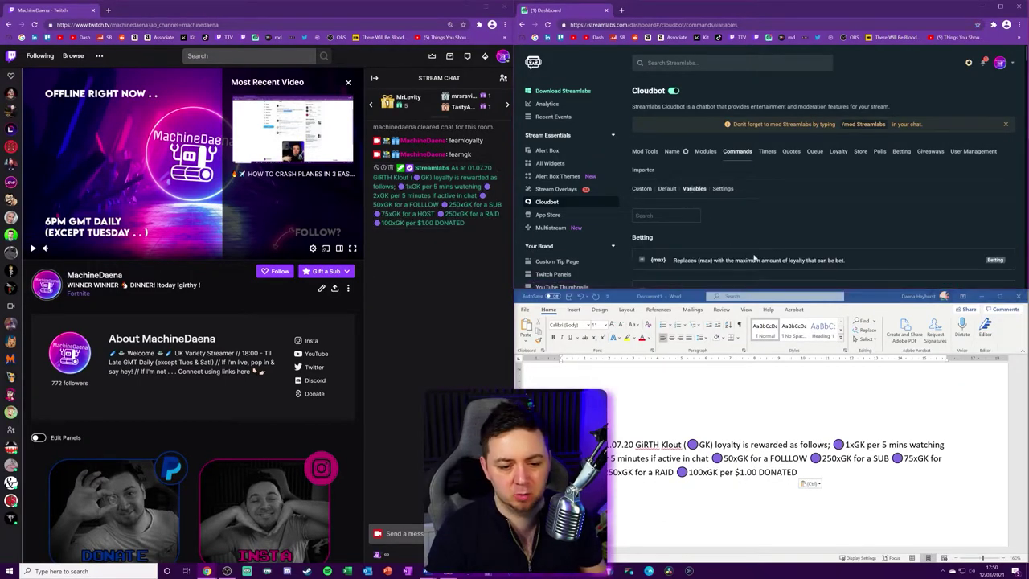
scroll(754, 257, "down", 1)
key("ctrl+f")
type("loyal")
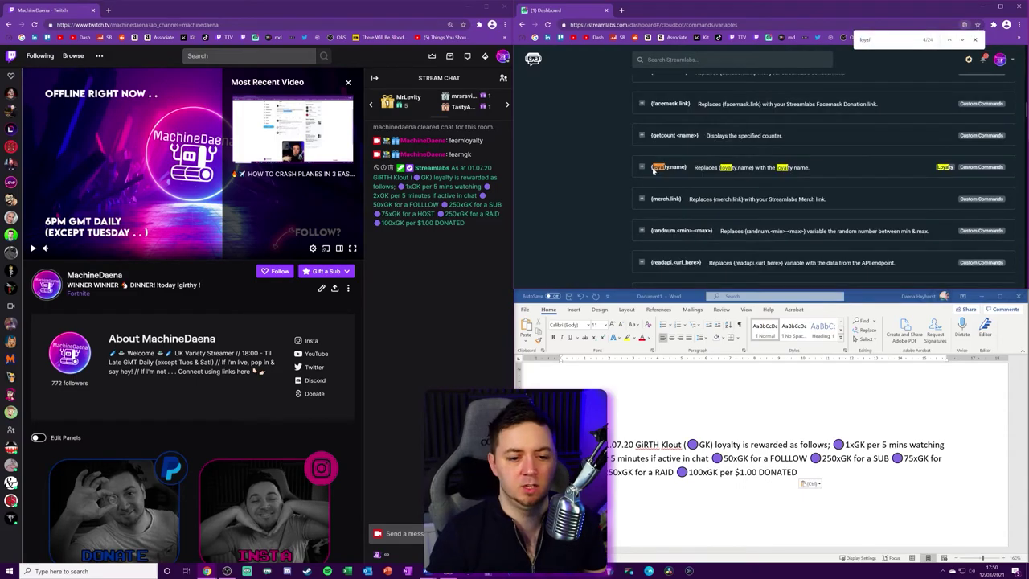
double_click(658, 167)
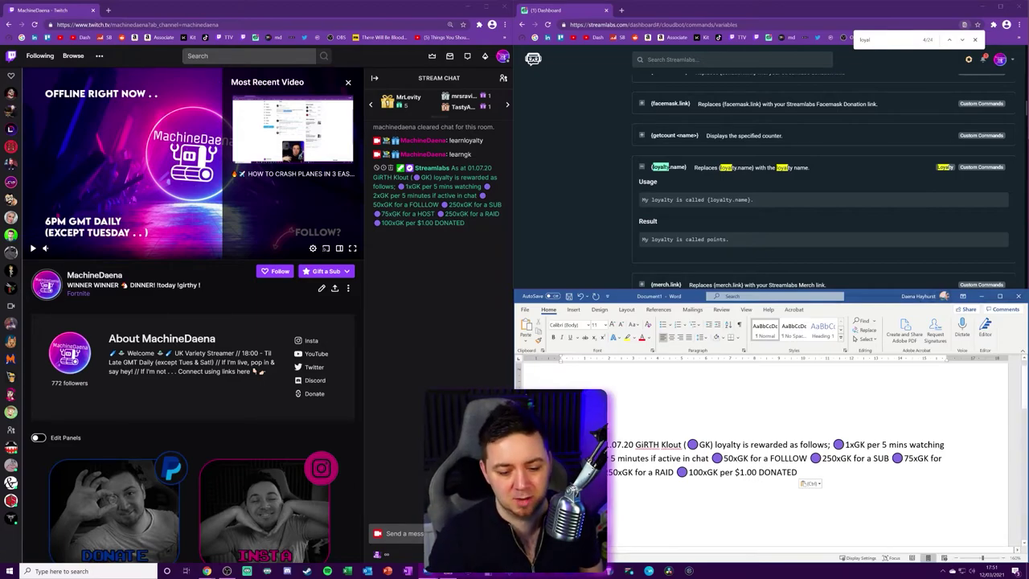
Step: Inspect the GK currency label in the Word loyalty text, then undo that text
left_click_drag(684, 445, 714, 444)
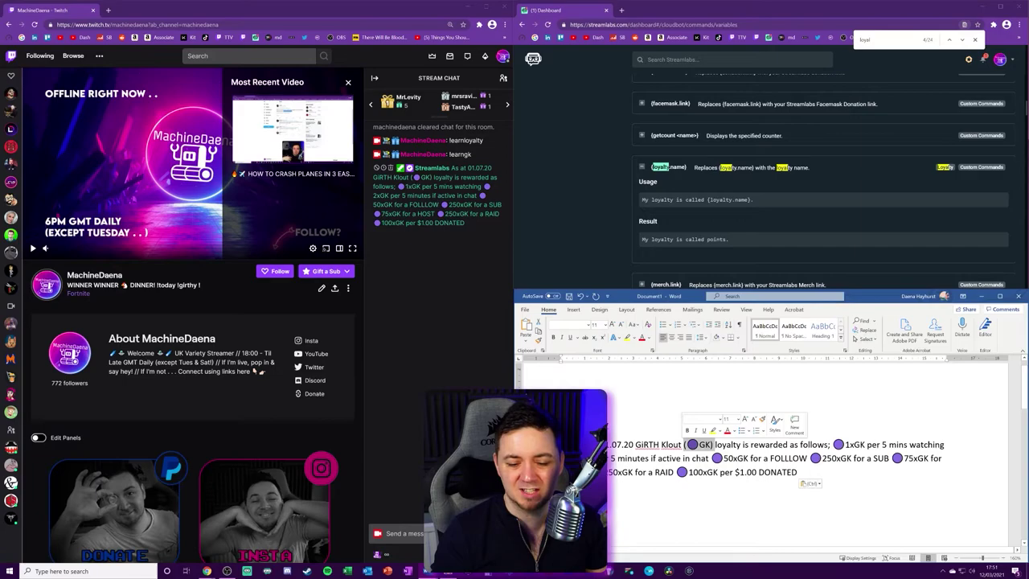
left_click(772, 472)
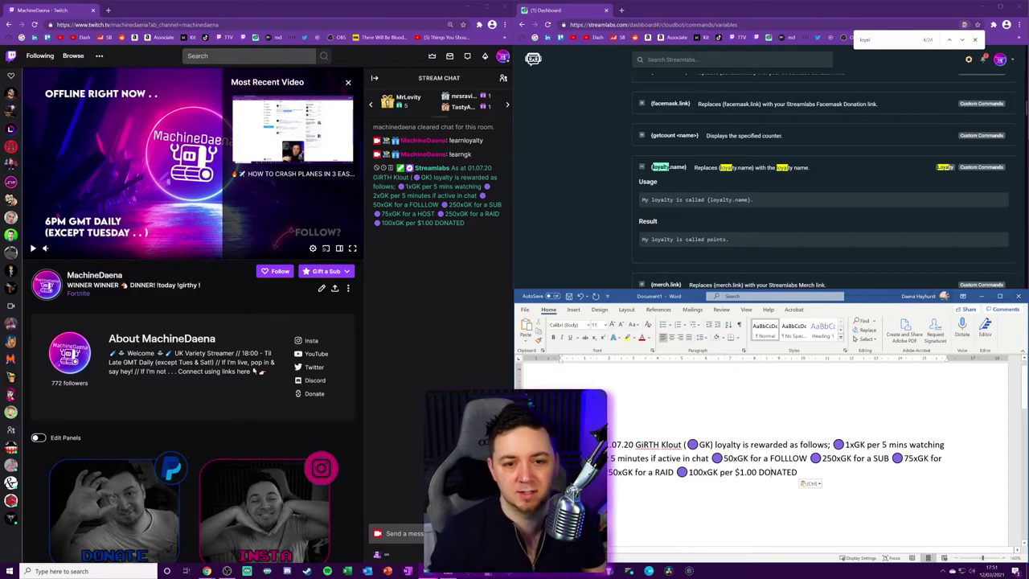
key("ctrl+z")
scroll(820, 177, "up", 1)
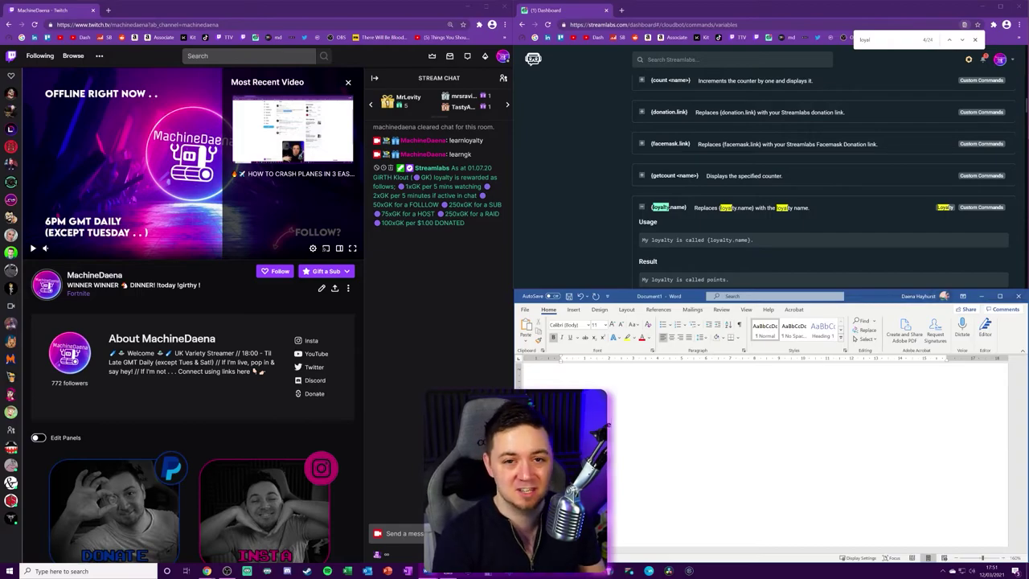
Step: Paste the {target.name} hug response into Word and send !hug mentioning their own channel
key("ctrl+v")
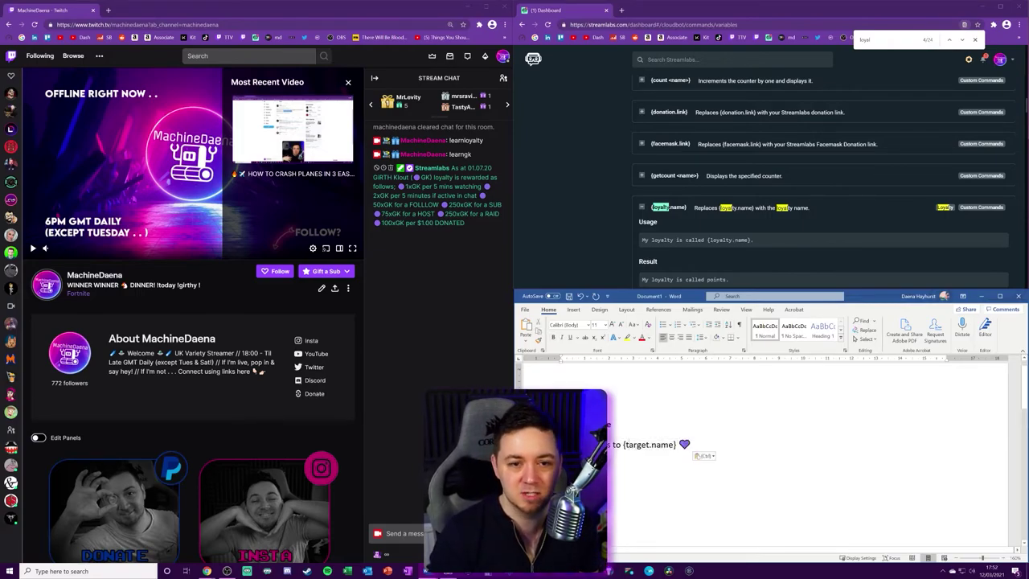
left_click(388, 533)
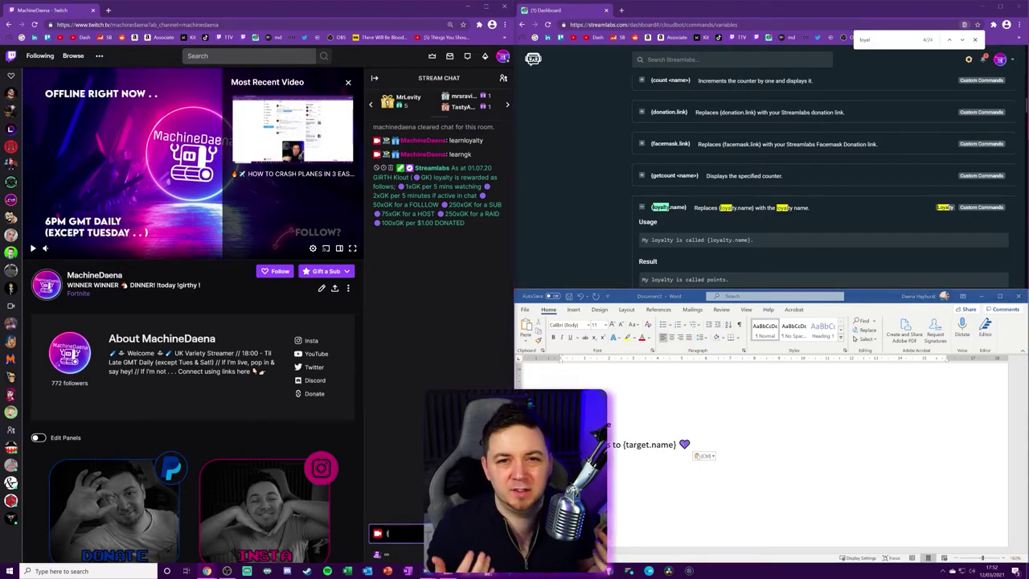
type("!")
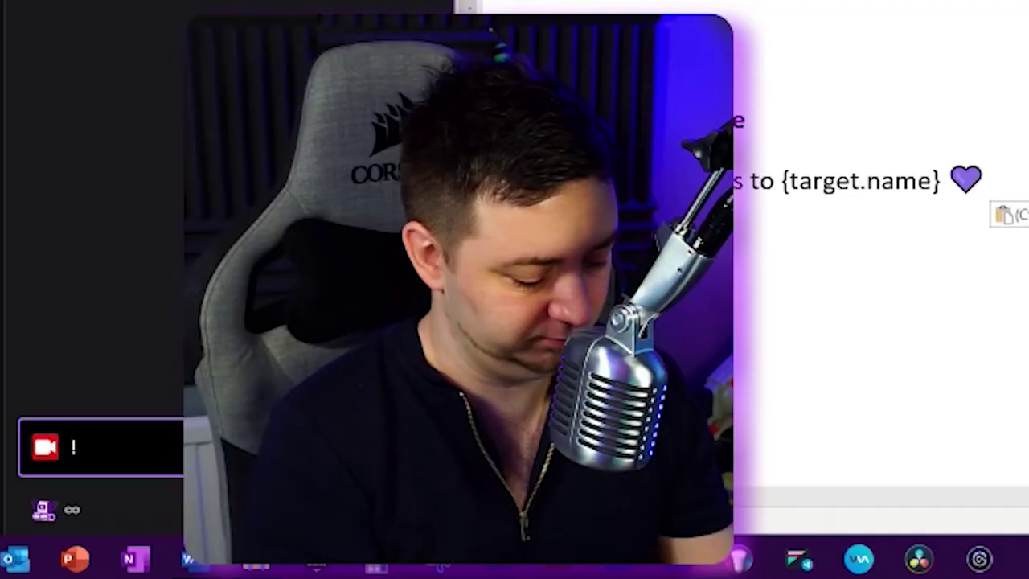
type("hug @machi")
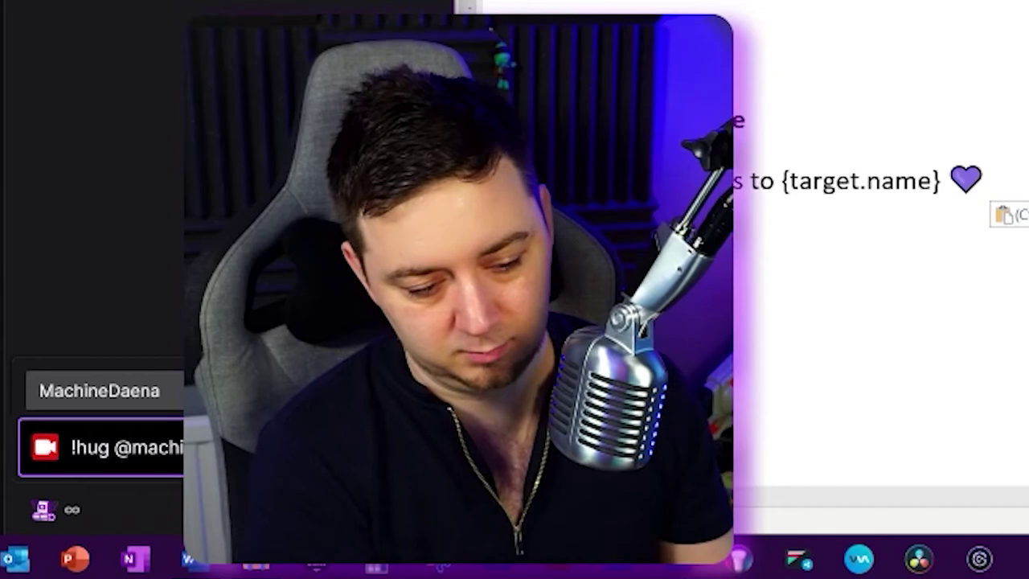
key("Tab")
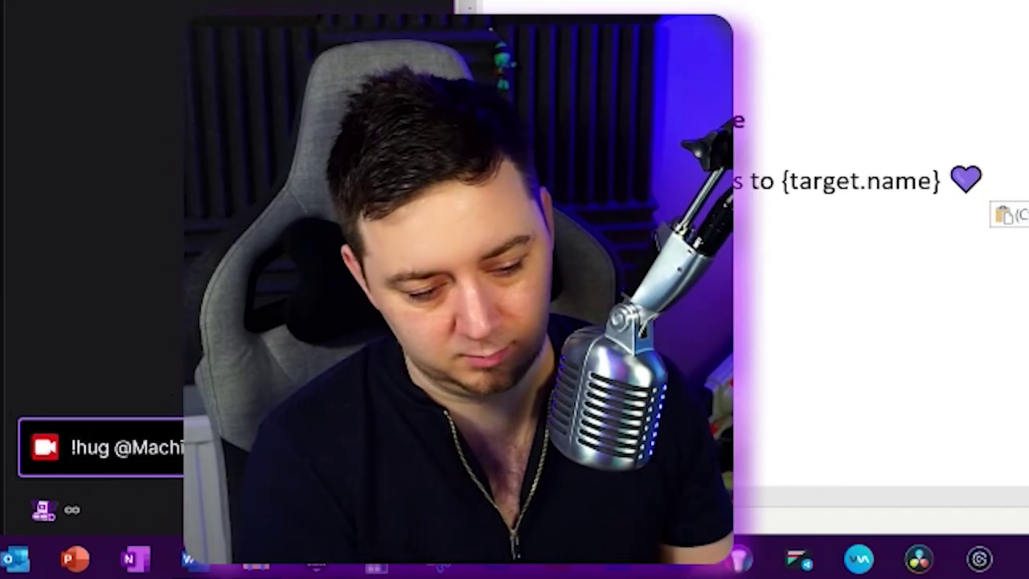
key("Return")
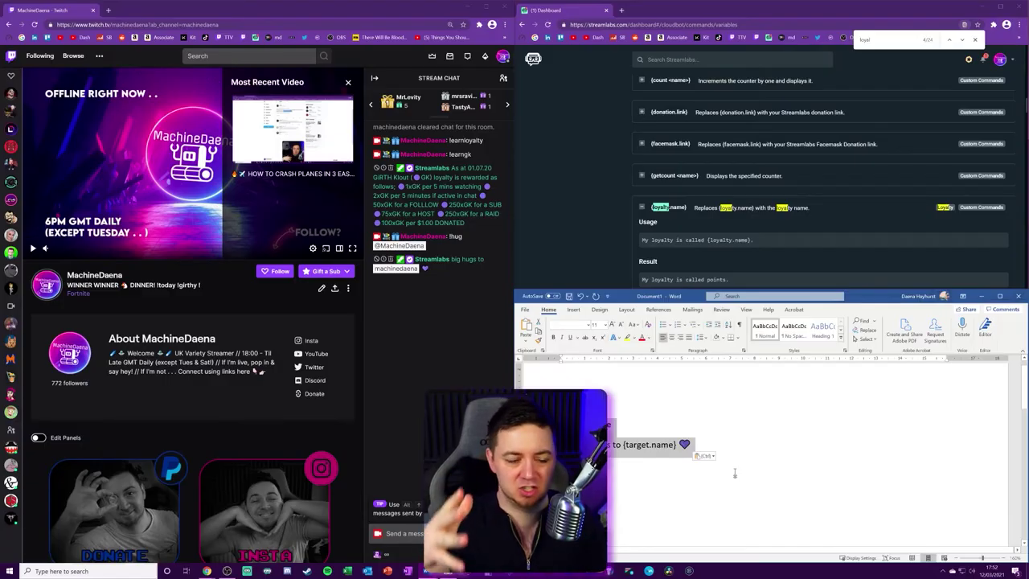
Step: Replace the hug response with a line about what's going on the stream today, then delete it
key("ctrl+z")
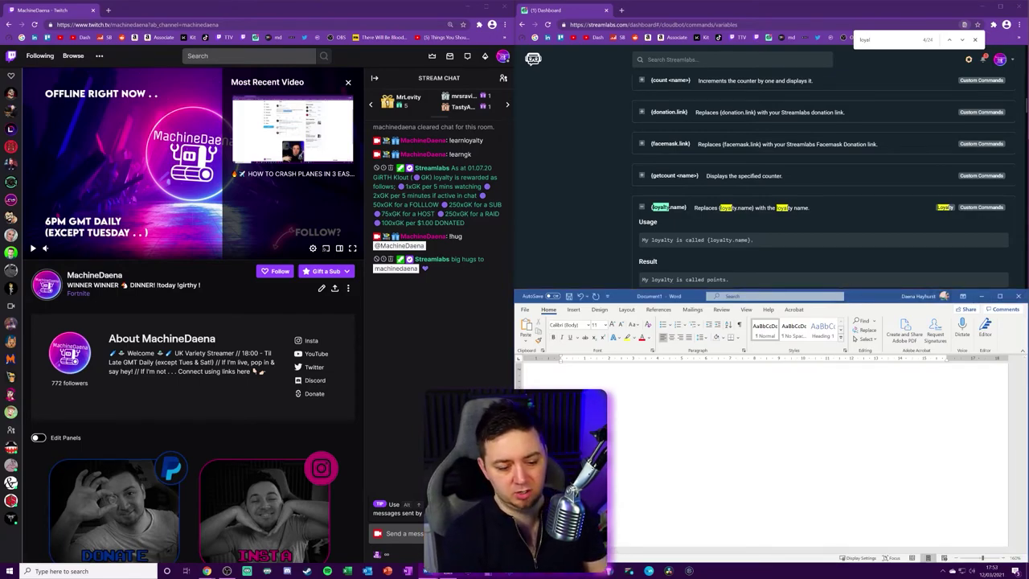
type("mation about whats")
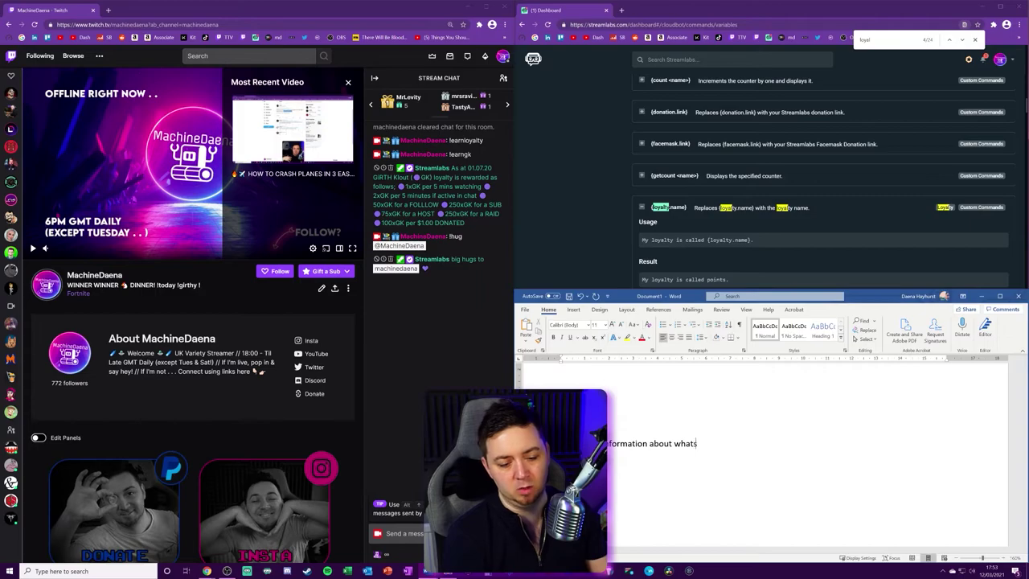
type(" going on the stream today!")
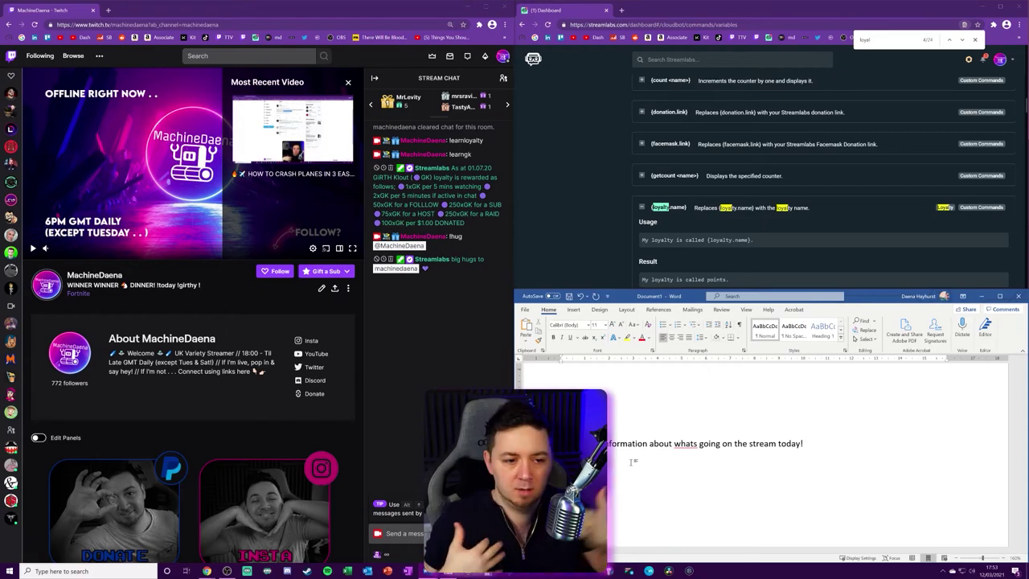
triple_click(555, 443)
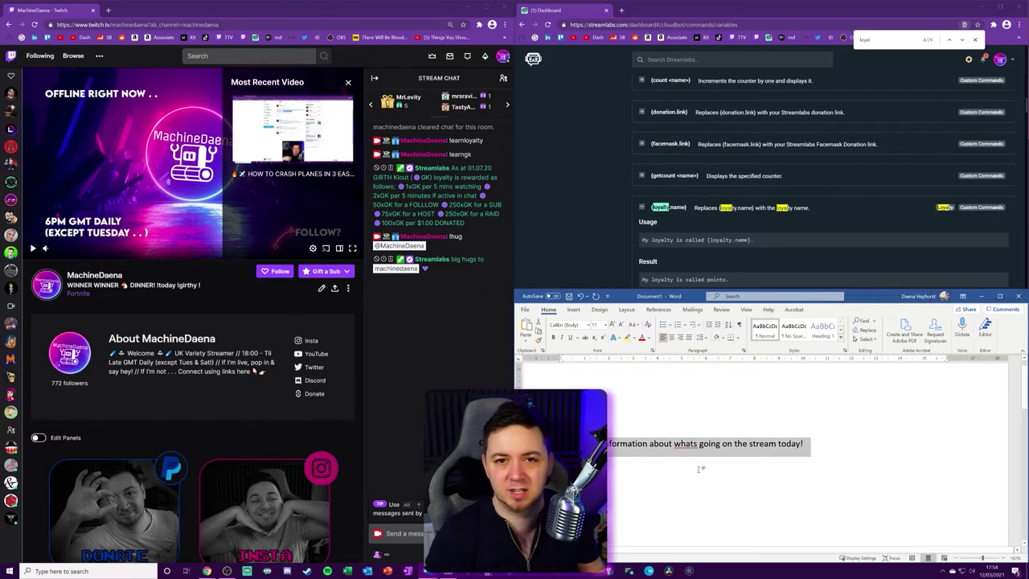
key("Delete")
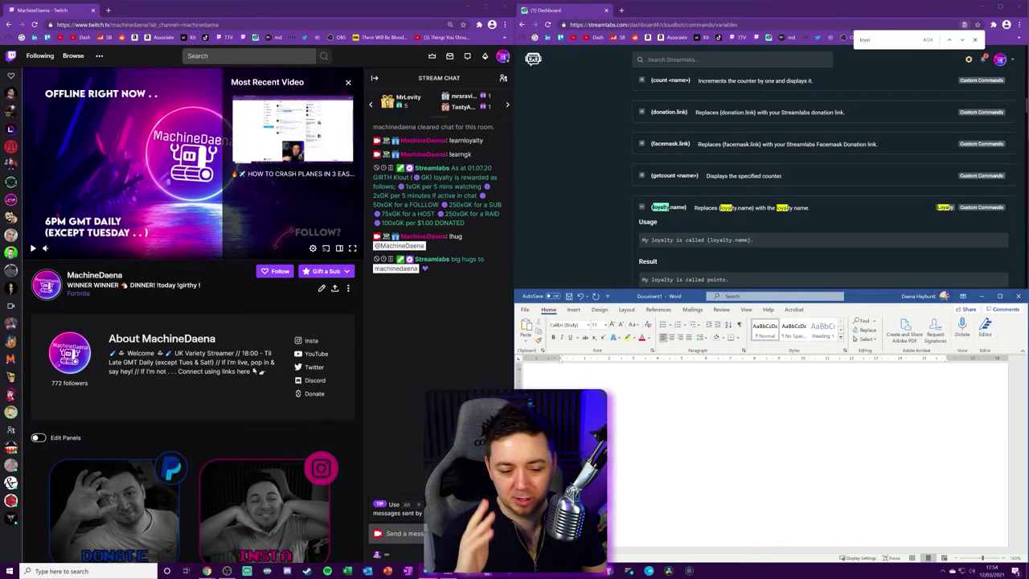
Step: Paste the Konami code line ending 'A, B, Start, Select' into the Word draft
key("ctrl+v")
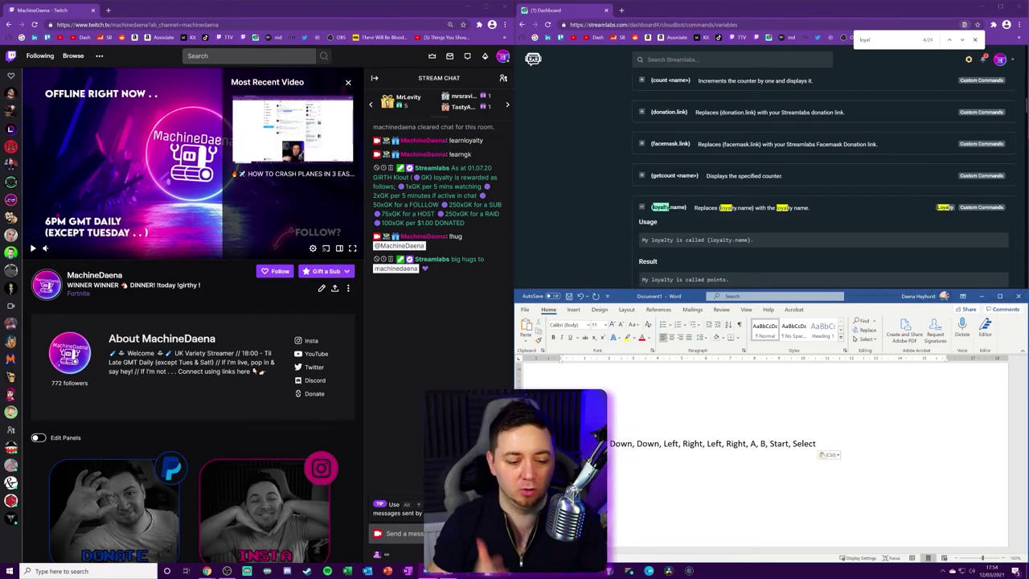